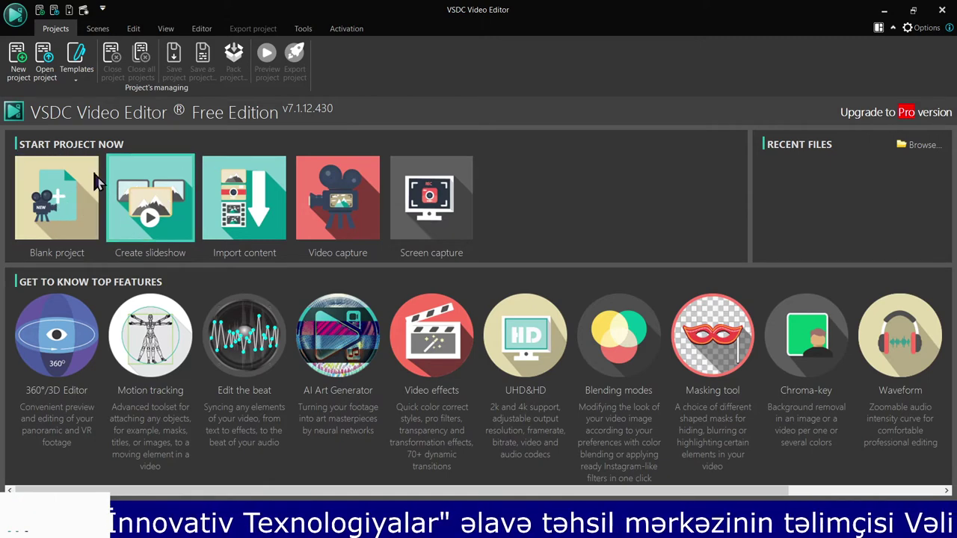
Create a blank project titled MyNewProject with the default Full HD 1920x1080, 60 fps settings
{"action": "left_click", "coordinate": [50, 203]}
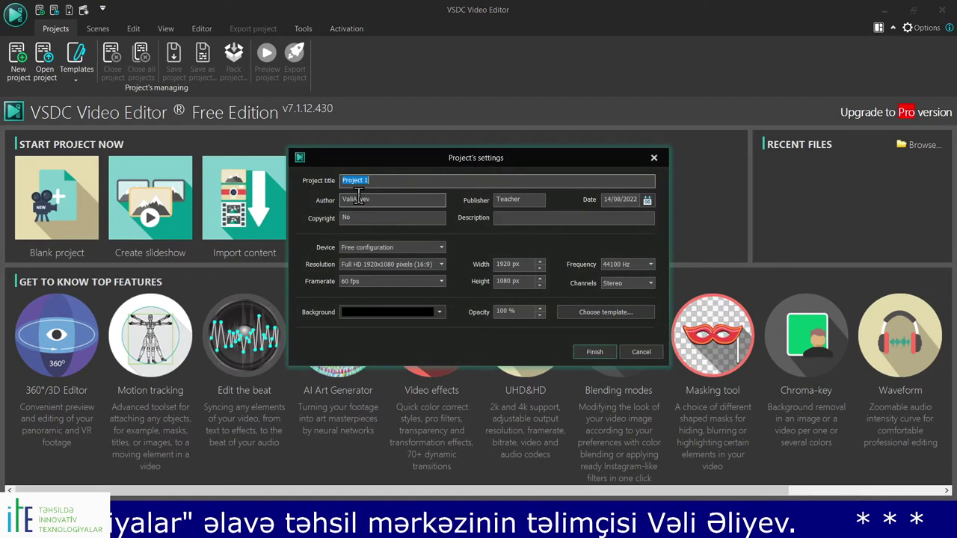
{"action": "type", "text": "MyNewPro"}
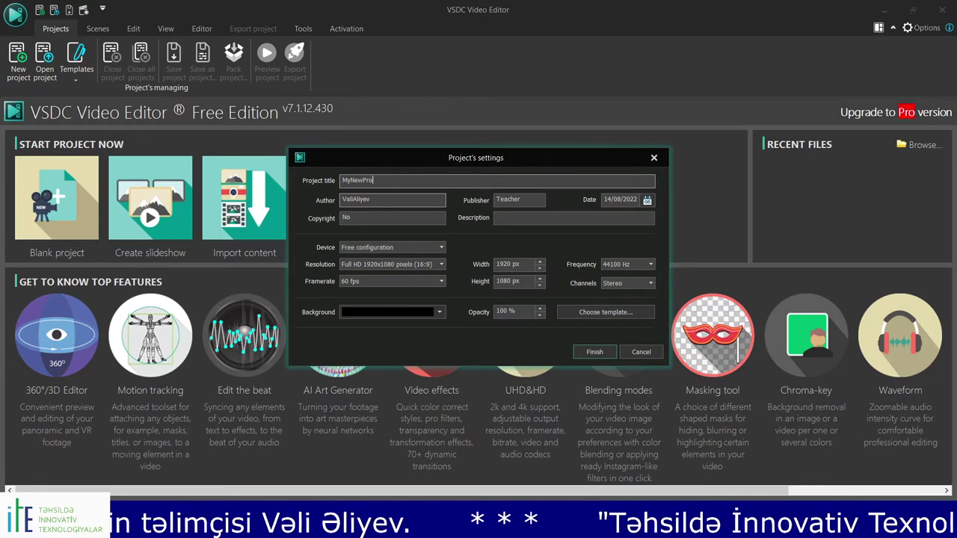
{"action": "type", "text": "ject"}
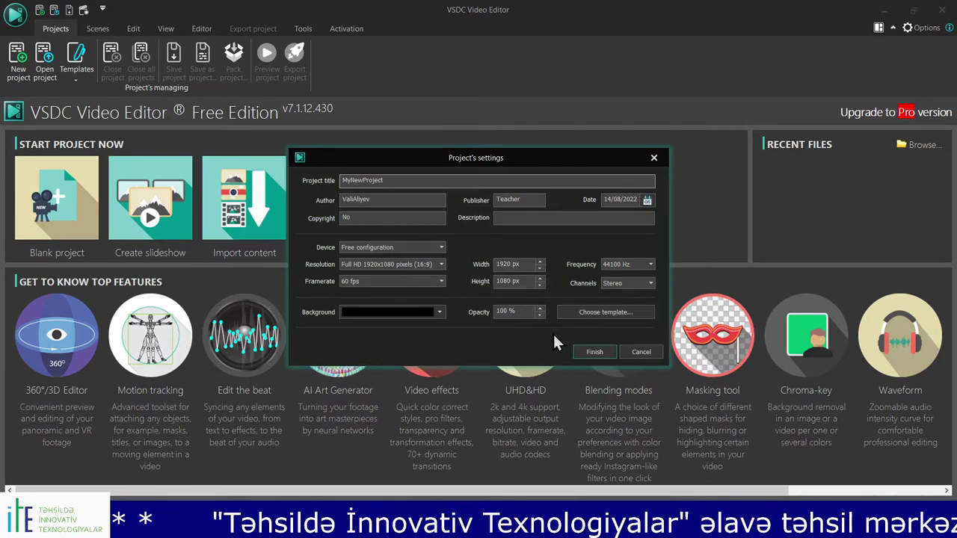
{"action": "left_click", "coordinate": [594, 351]}
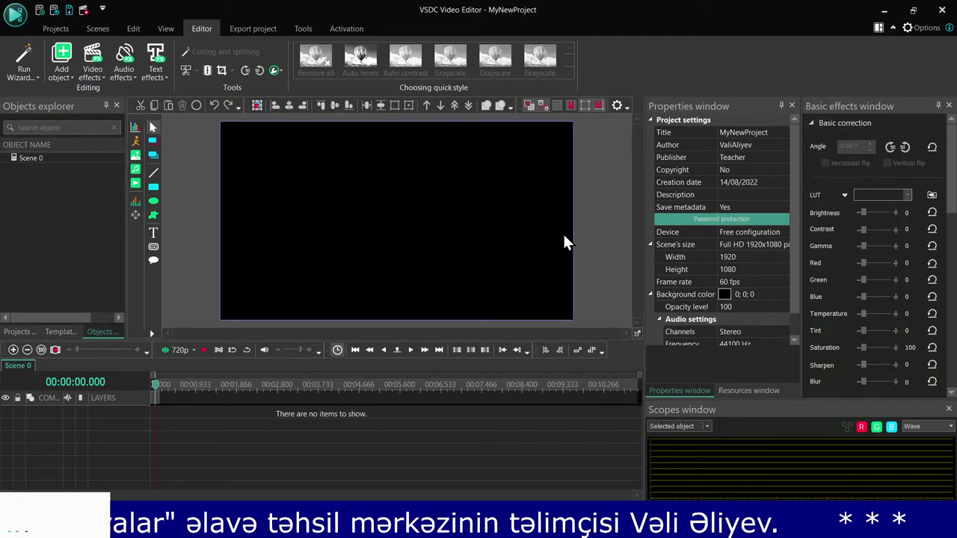
Close the Properties, Resources, Basic effects and Scopes windows, and enlarge the scene preview area above the timeline
{"action": "left_click", "coordinate": [793, 107]}
{"action": "left_click", "coordinate": [792, 107]}
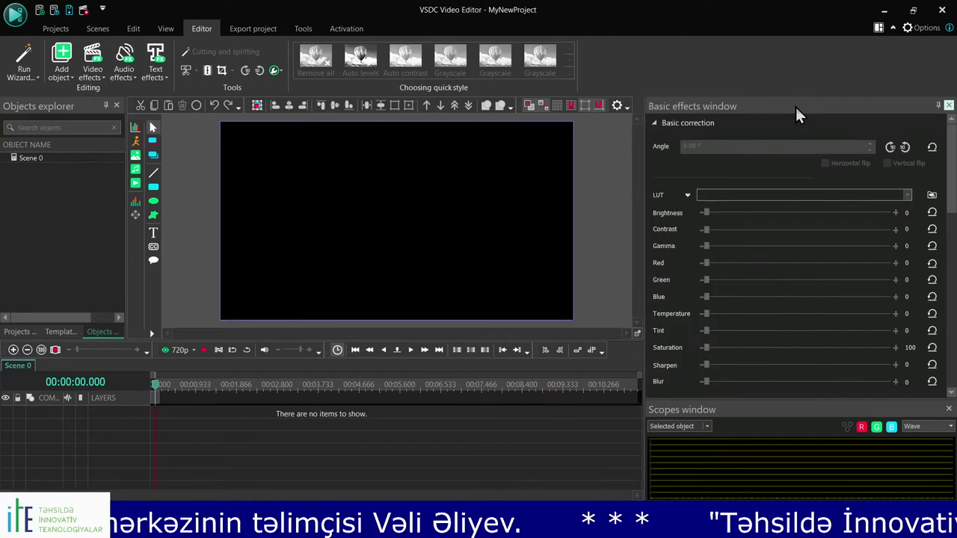
{"action": "left_click", "coordinate": [949, 105]}
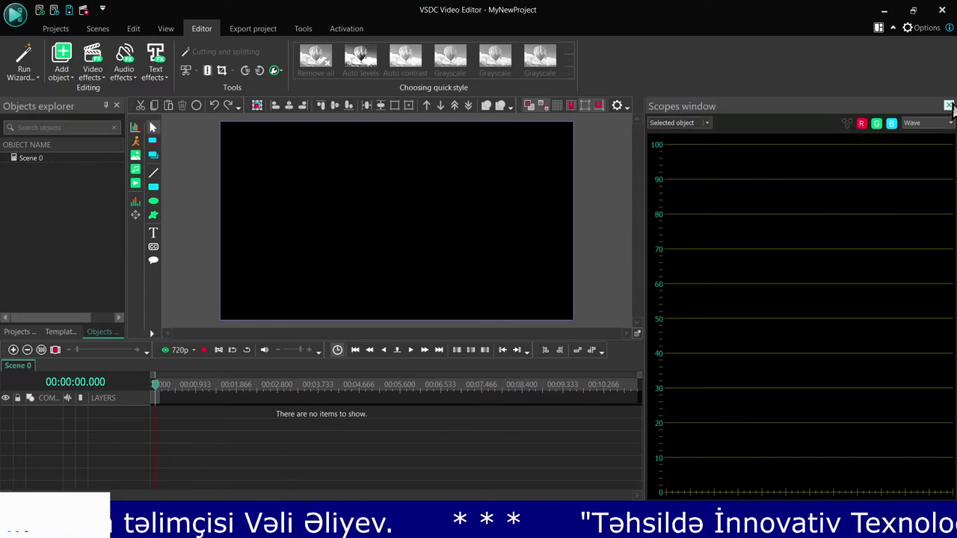
{"action": "left_click", "coordinate": [949, 106]}
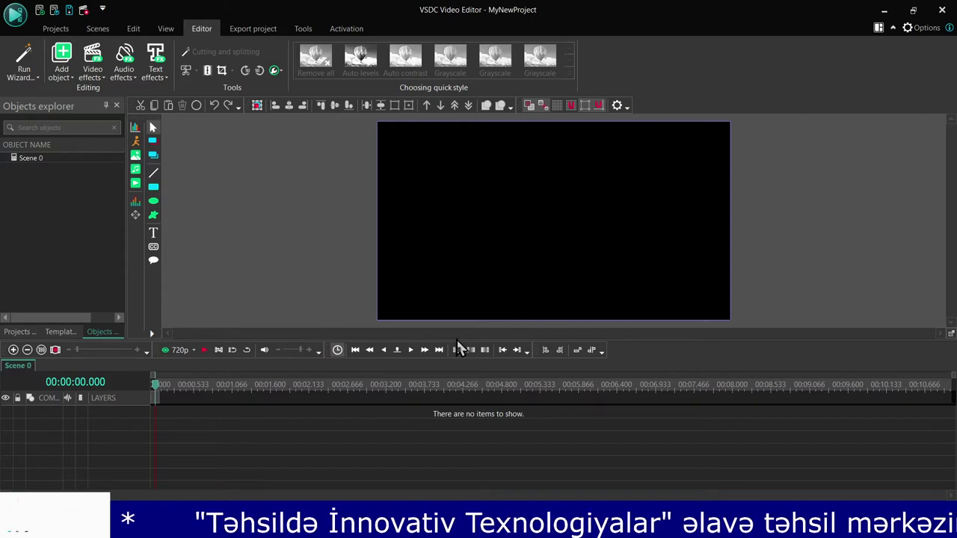
{"action": "left_click_drag", "start_coordinate": [455, 342], "coordinate": [453, 395]}
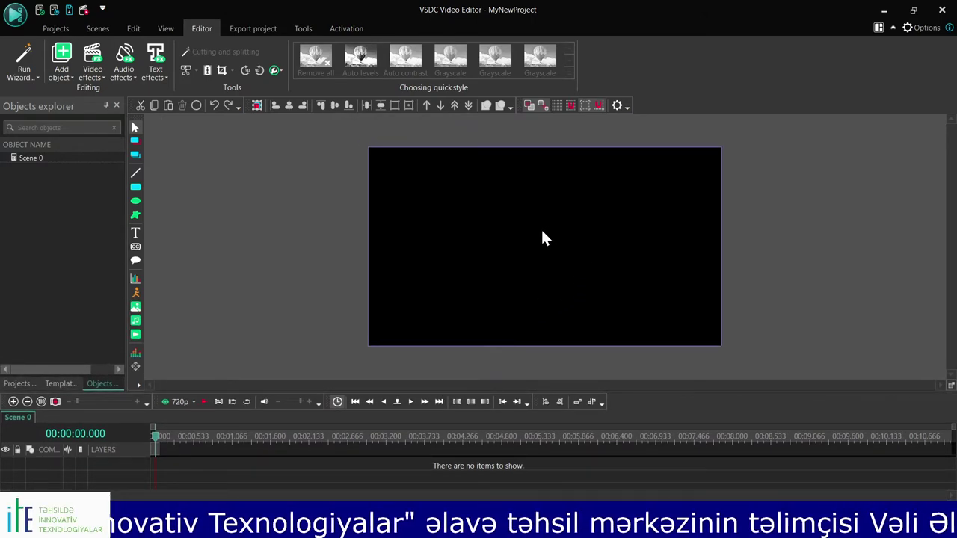
{"action": "scroll", "coordinate": [543, 233], "scroll_direction": "up", "scroll_amount": 4}
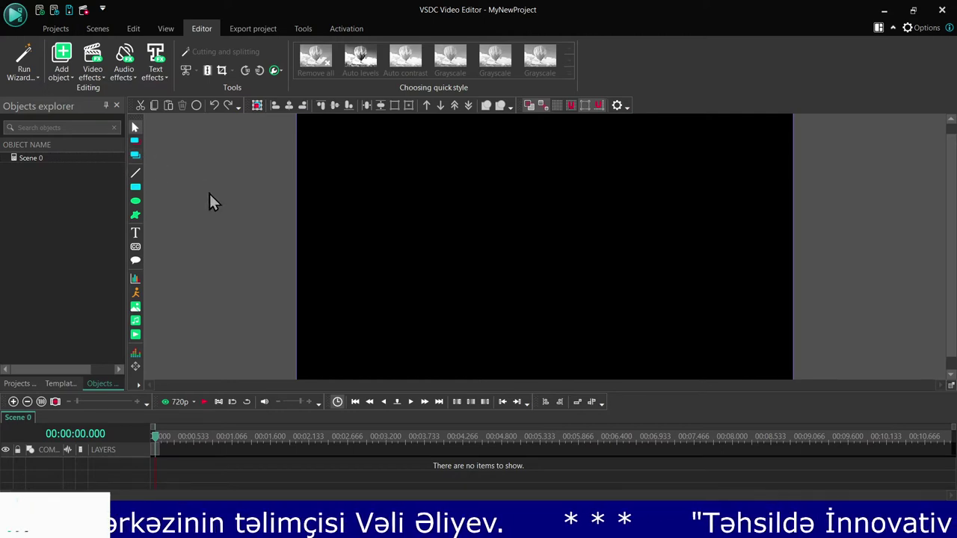
Look through the available commands for projects, scenes, editing, view, export, conversion, tools and activation
{"action": "left_click", "coordinate": [48, 33]}
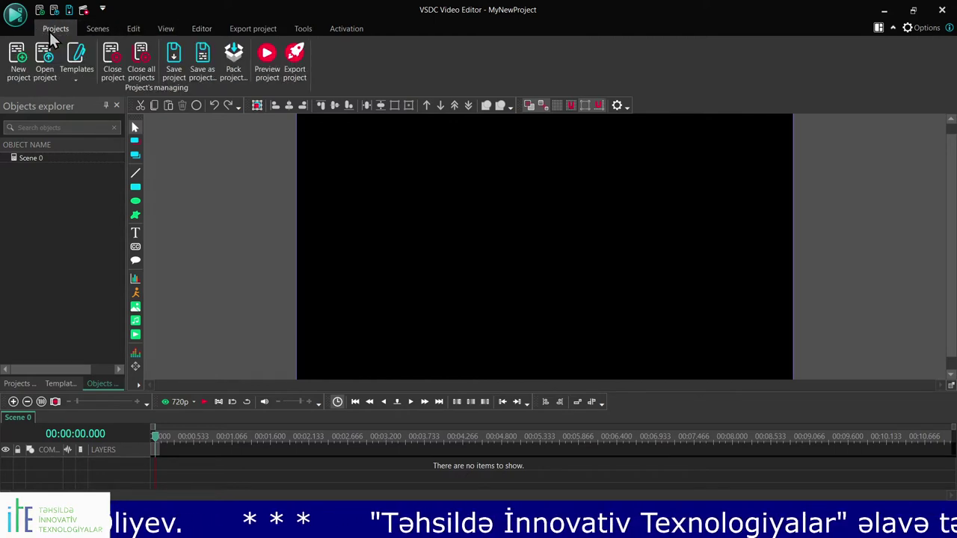
{"action": "left_click", "coordinate": [99, 28]}
{"action": "left_click", "coordinate": [137, 30]}
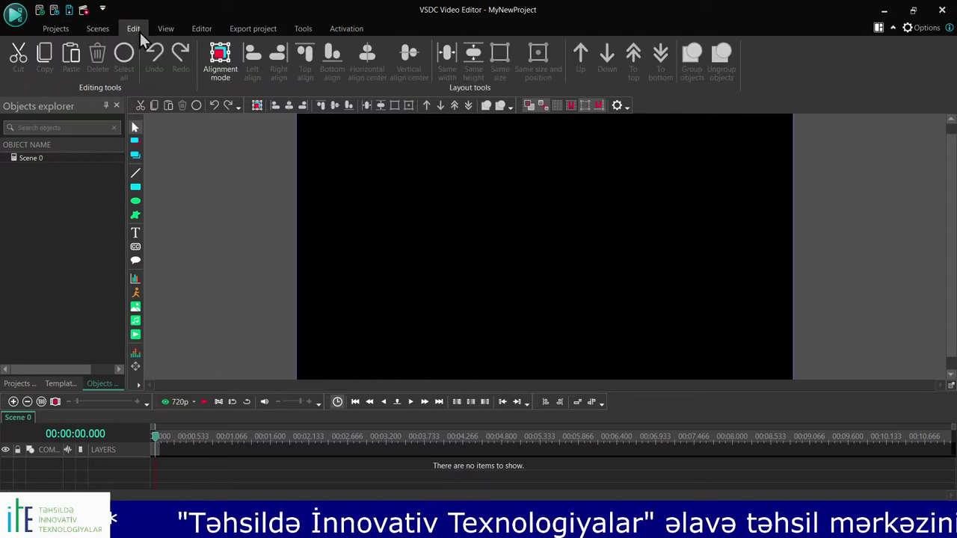
{"action": "left_click", "coordinate": [167, 30]}
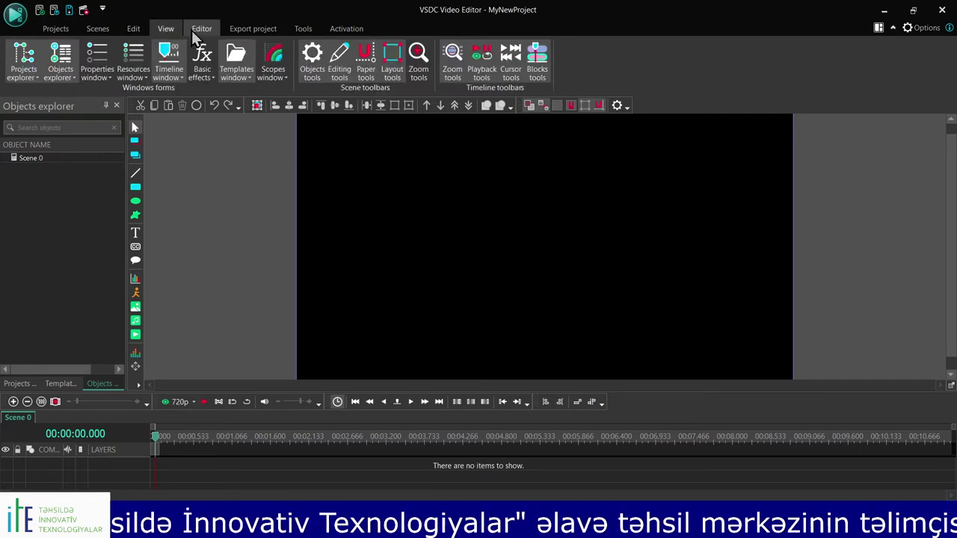
{"action": "left_click", "coordinate": [200, 30]}
{"action": "left_click", "coordinate": [273, 28]}
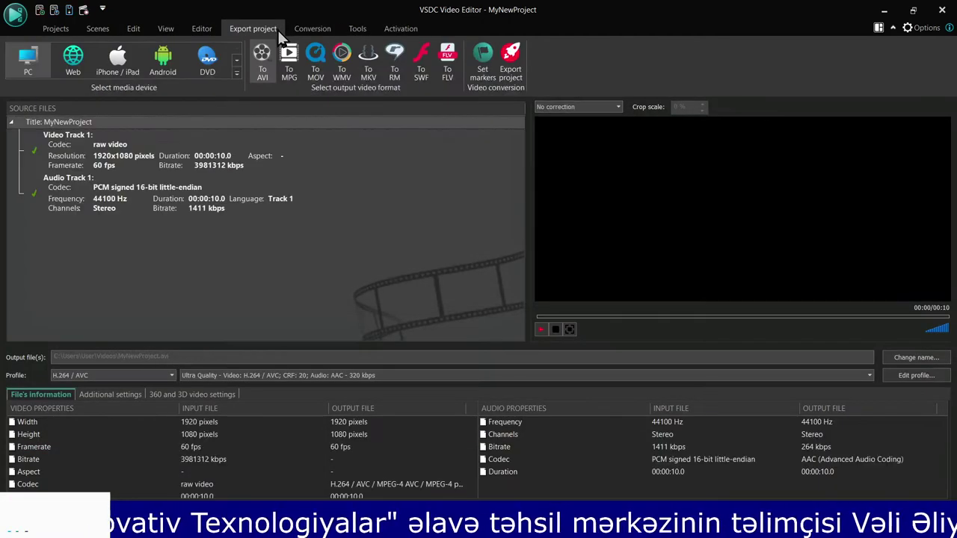
{"action": "left_click", "coordinate": [309, 33]}
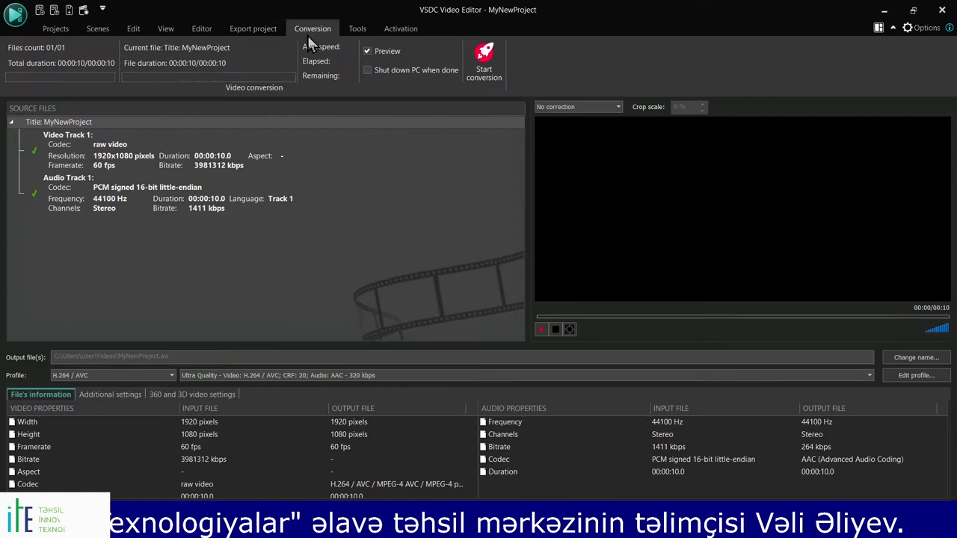
{"action": "left_click", "coordinate": [360, 32]}
{"action": "left_click", "coordinate": [400, 32]}
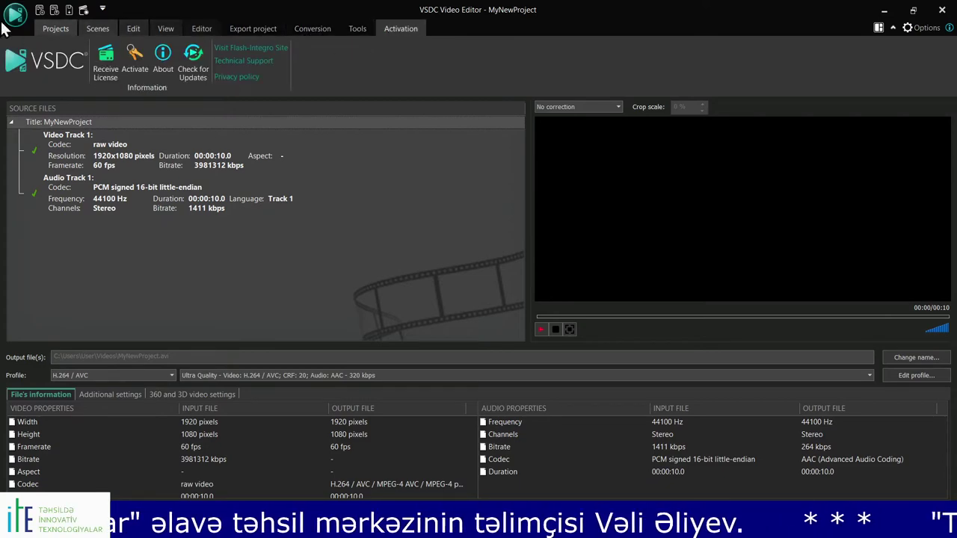
{"action": "left_click", "coordinate": [61, 28]}
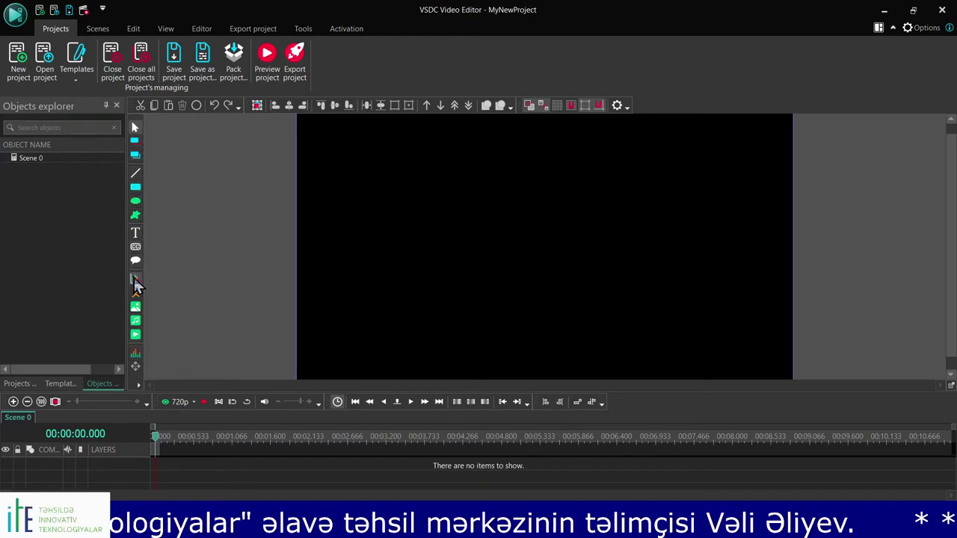
Add the video JP2Z2KAQINN4P1KU.mp4 from Downloads to the scene on a new layer, starting from the cursor position
{"action": "left_click", "coordinate": [136, 336]}
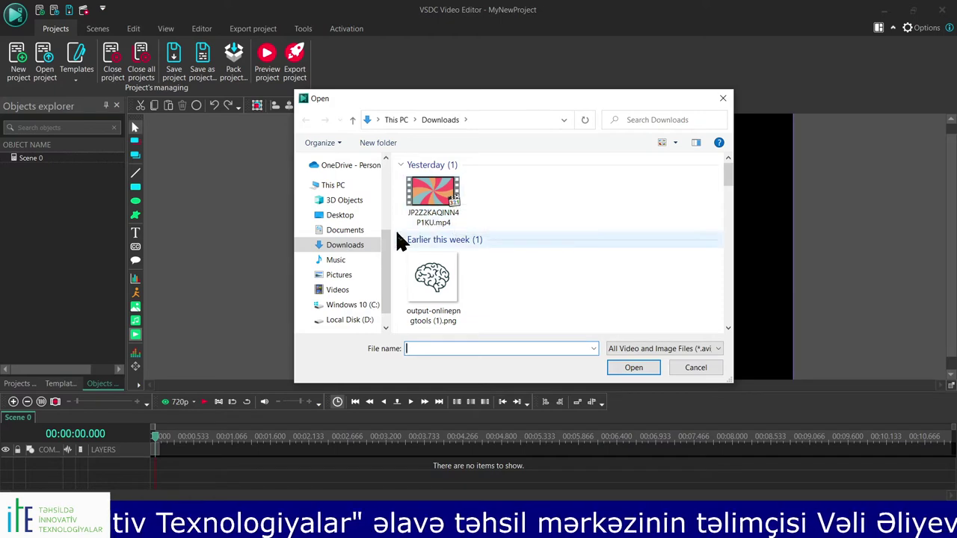
{"action": "left_click", "coordinate": [433, 198]}
{"action": "left_click", "coordinate": [644, 366]}
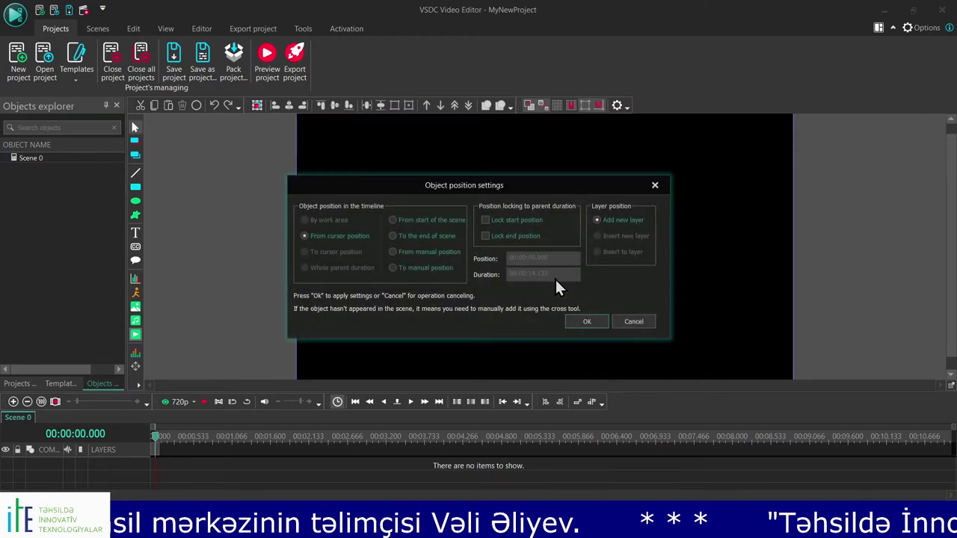
{"action": "left_click", "coordinate": [584, 322]}
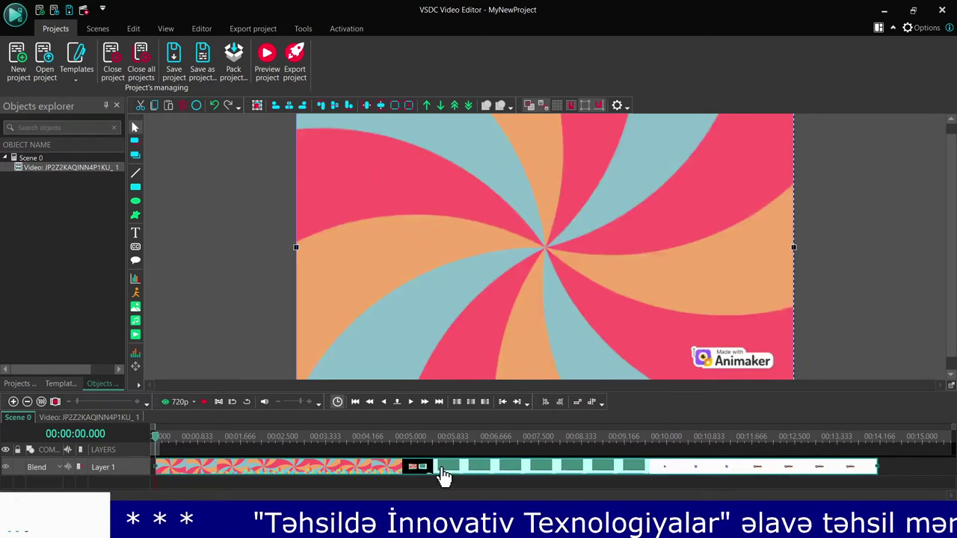
{"action": "left_click", "coordinate": [97, 30]}
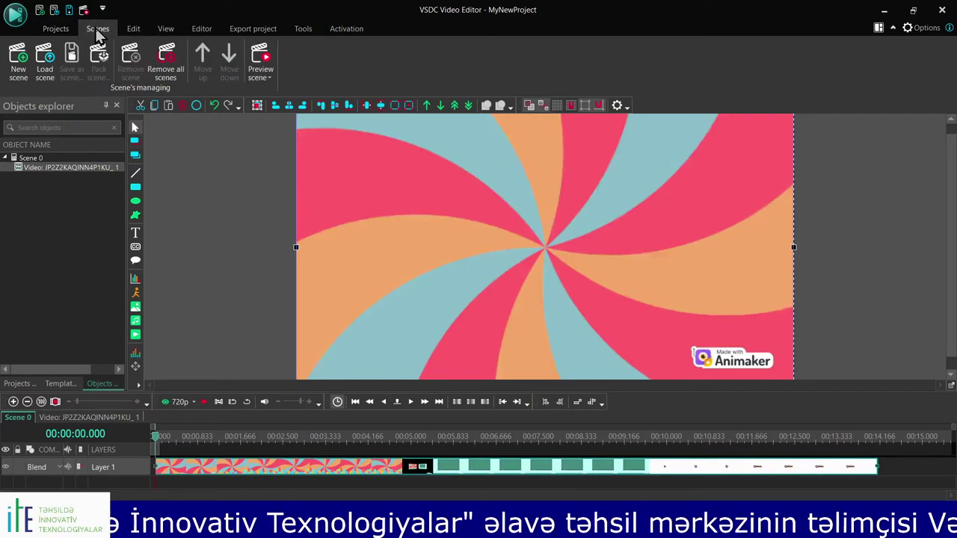
{"action": "left_click", "coordinate": [127, 29]}
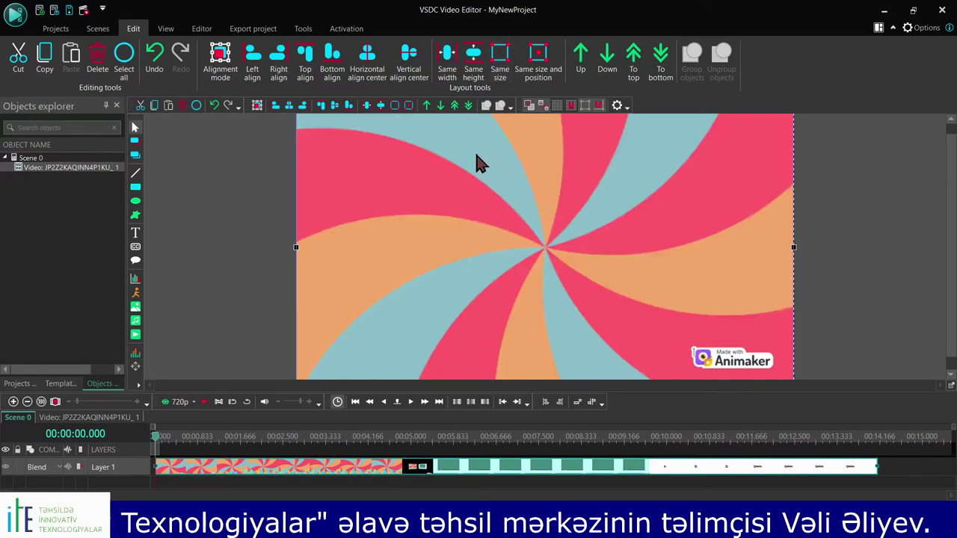
Split the video at 00:00:09.650, where the white closing part begins
{"action": "left_click", "coordinate": [193, 30]}
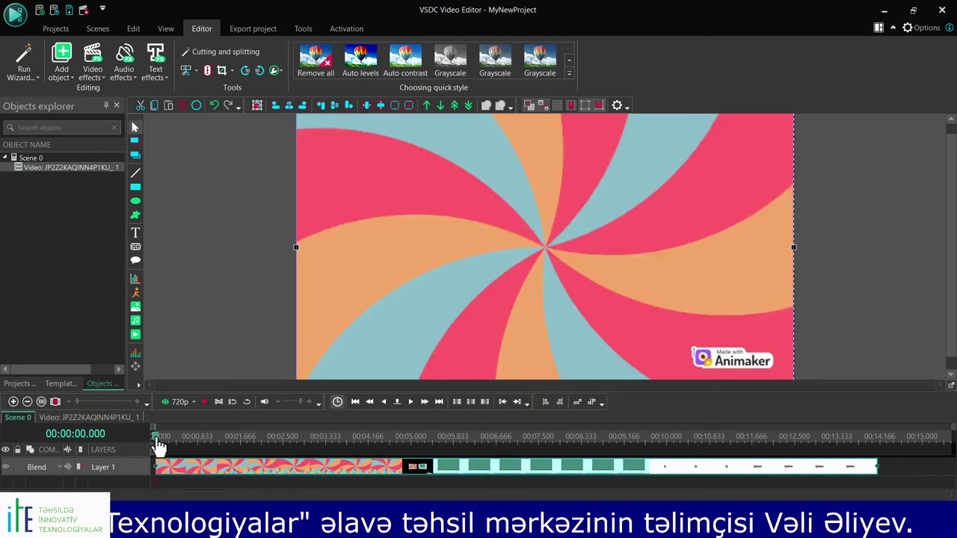
{"action": "left_click_drag", "start_coordinate": [158, 445], "coordinate": [651, 469]}
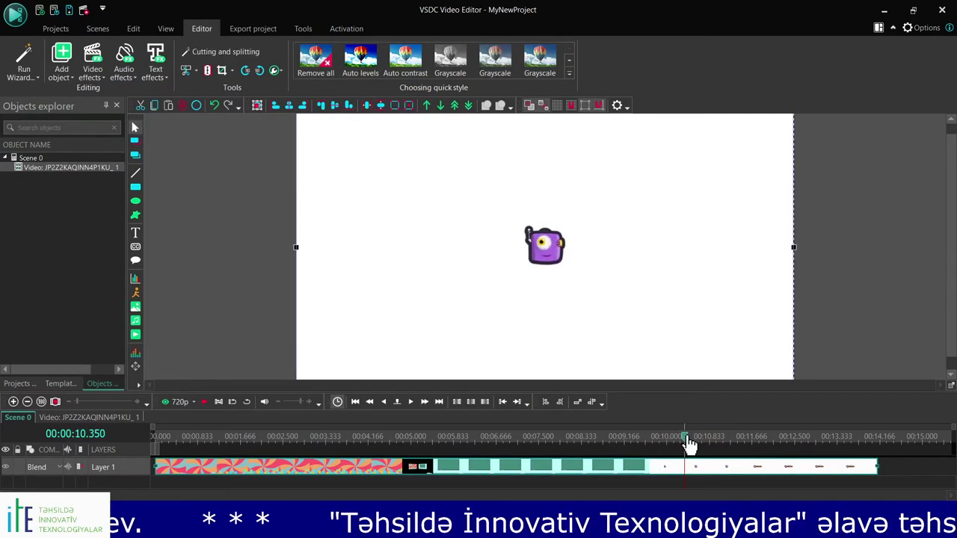
{"action": "left_click_drag", "start_coordinate": [688, 443], "coordinate": [652, 447]}
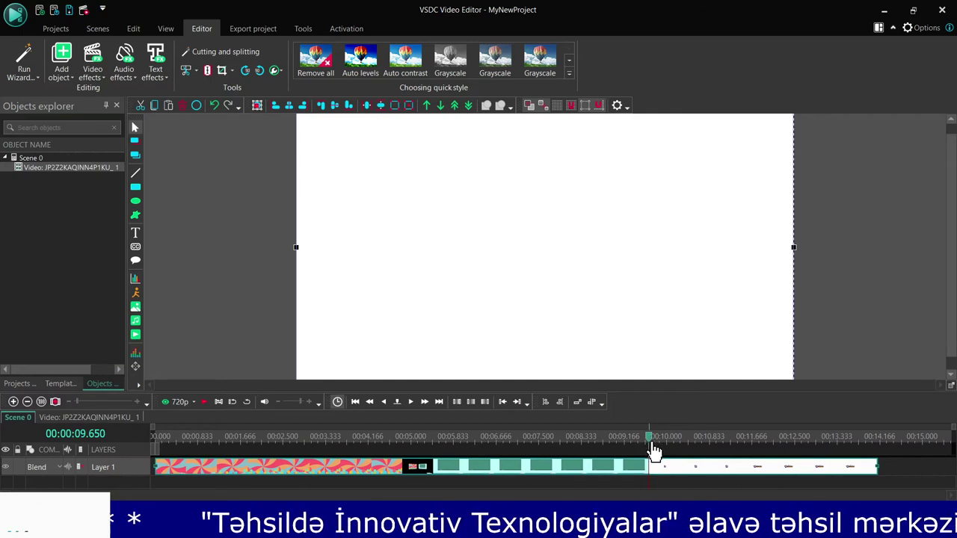
{"action": "key", "text": "ctrl+k"}
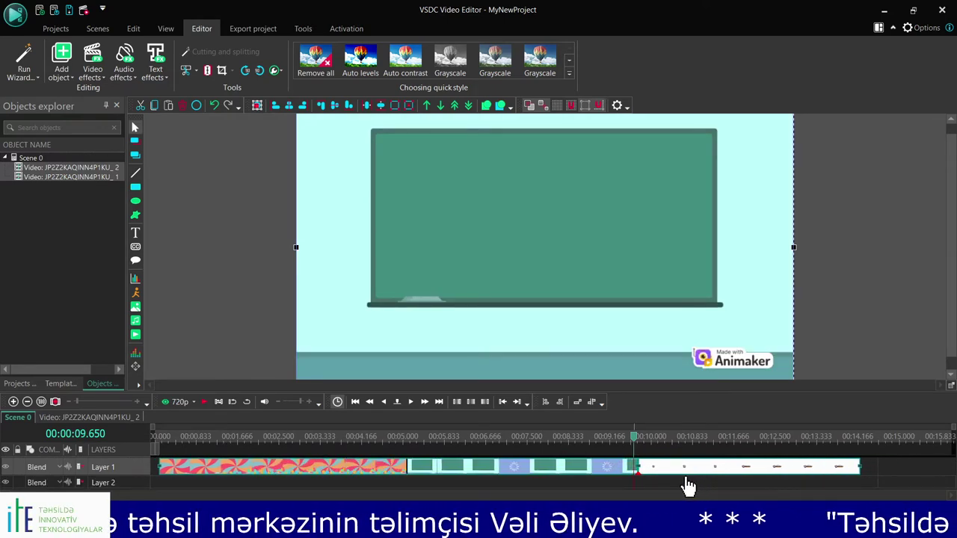
Move the white closing part away from the rest of the video on the timeline and delete it
{"action": "left_click", "coordinate": [673, 485]}
{"action": "left_click_drag", "start_coordinate": [684, 474], "coordinate": [647, 471]}
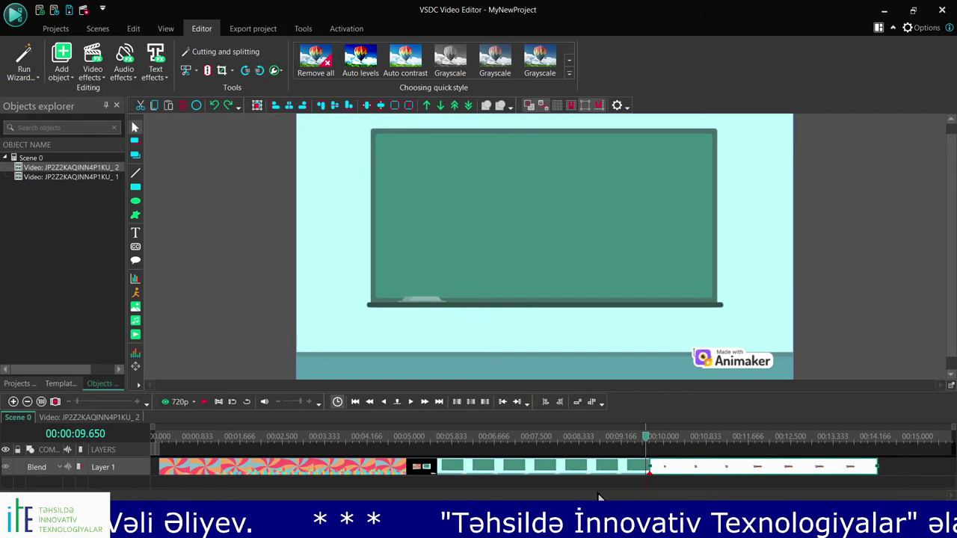
{"action": "left_click_drag", "start_coordinate": [393, 478], "coordinate": [366, 478]}
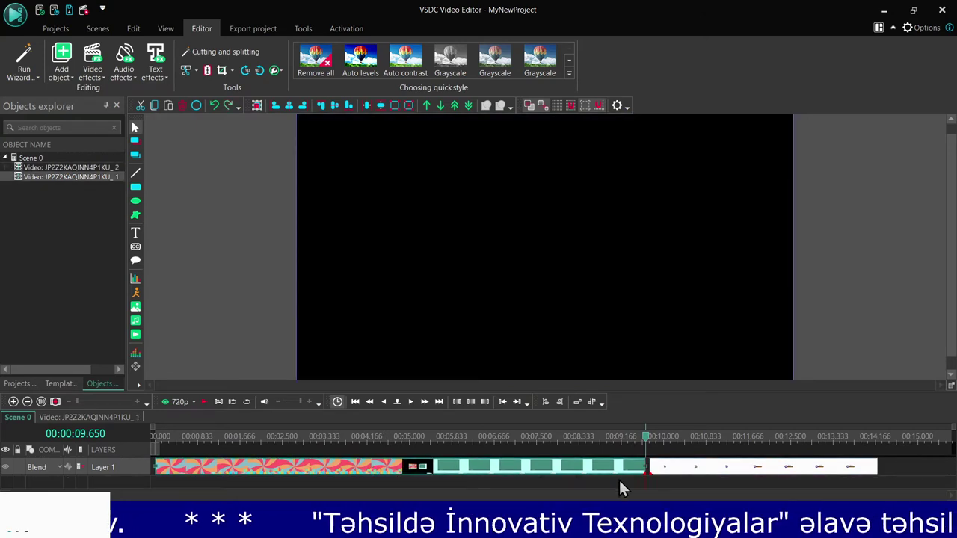
{"action": "left_click_drag", "start_coordinate": [696, 474], "coordinate": [729, 471]}
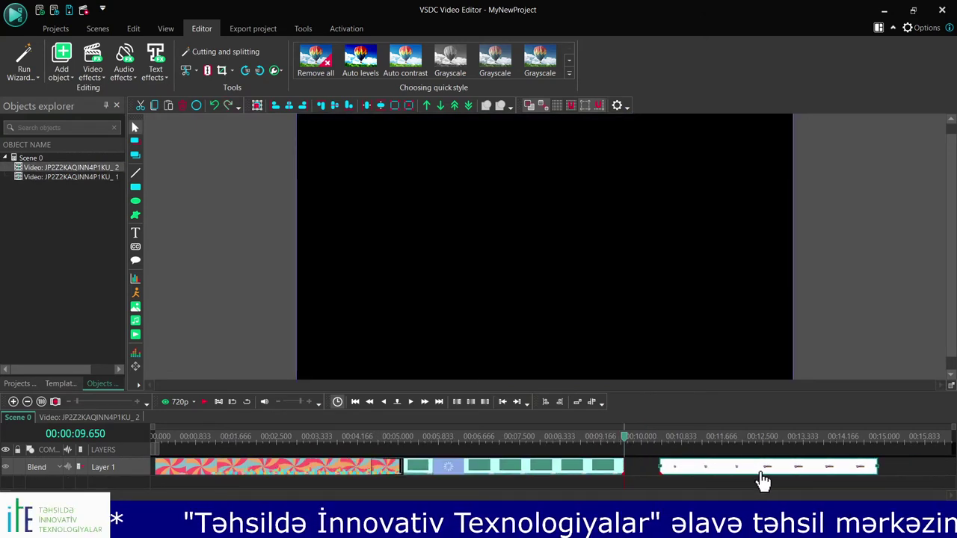
{"action": "right_click", "coordinate": [739, 476]}
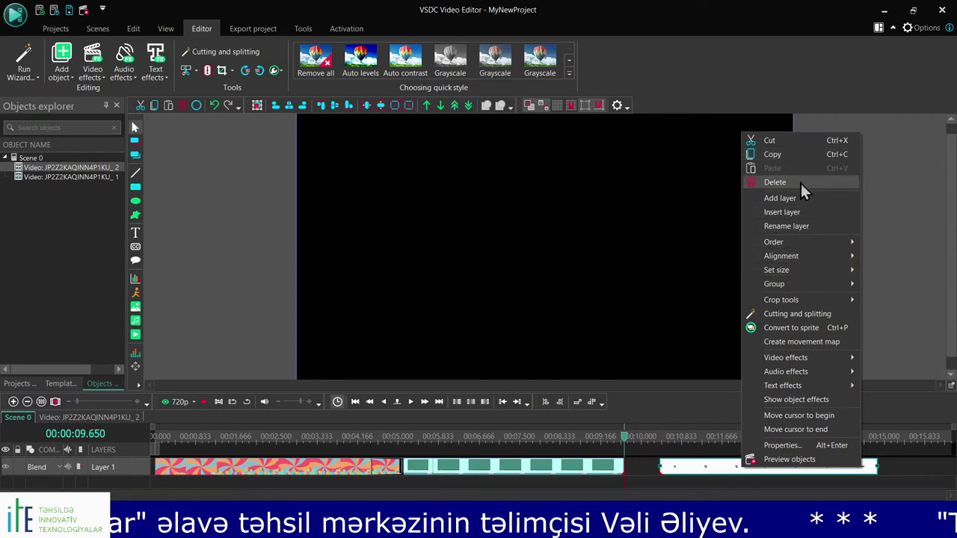
{"action": "left_click", "coordinate": [775, 183]}
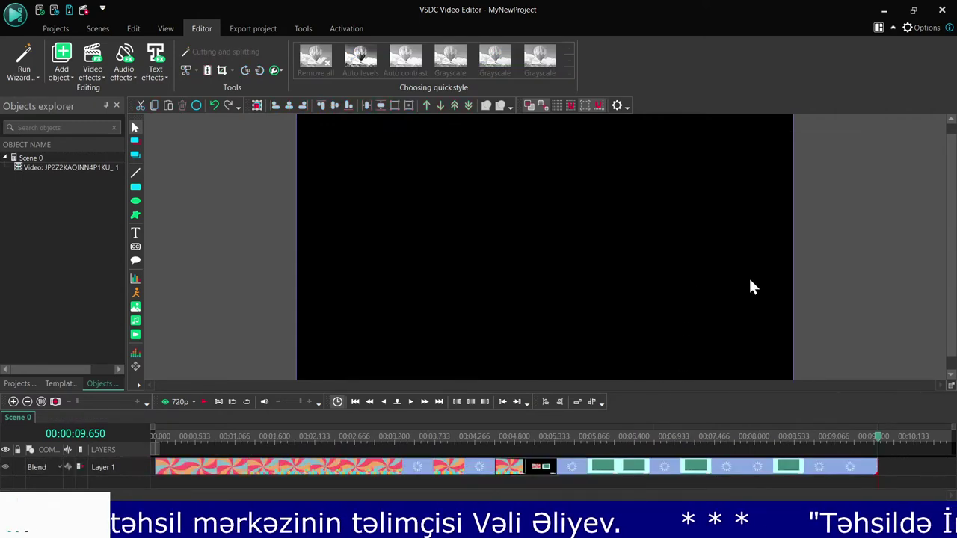
Move the remaining video clip to a new layer and make the timeline area taller
{"action": "left_click", "coordinate": [456, 476]}
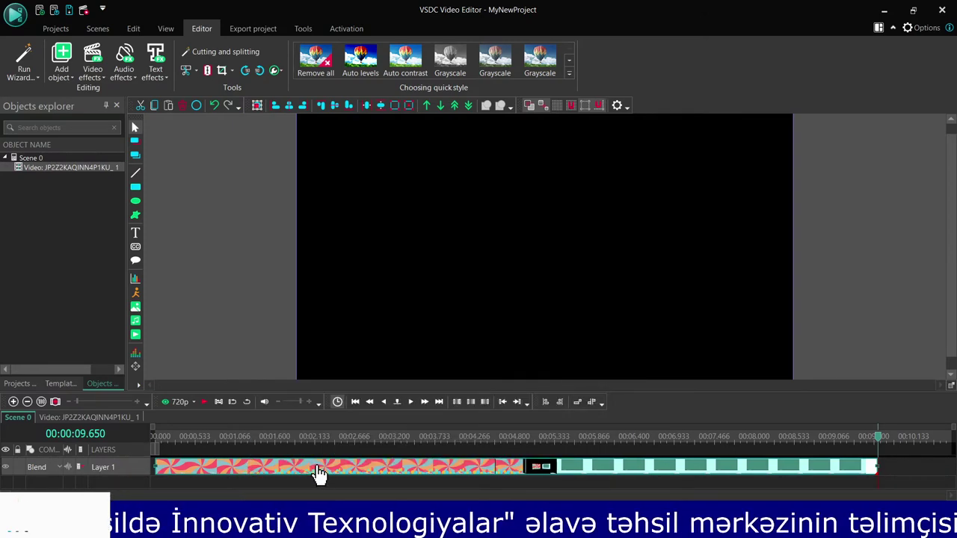
{"action": "left_click", "coordinate": [313, 471]}
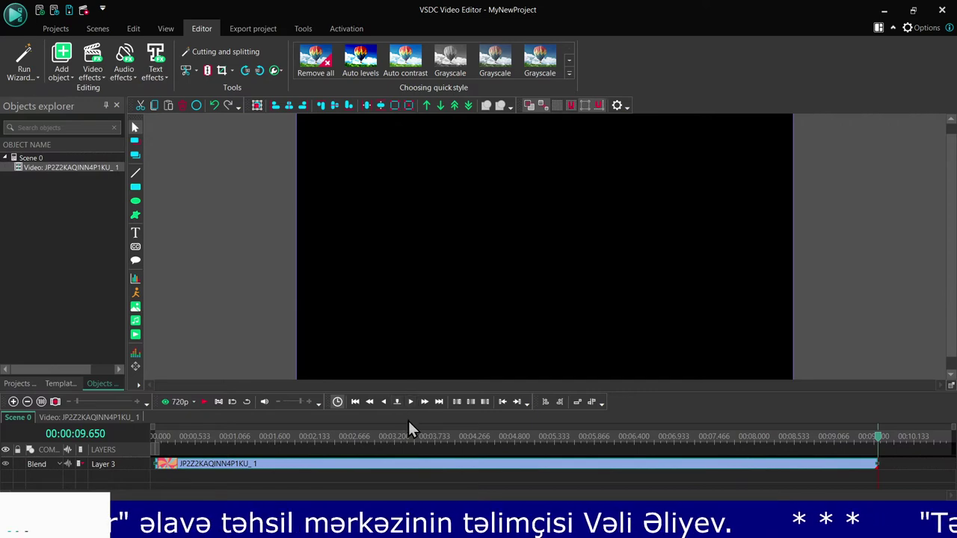
{"action": "left_click_drag", "start_coordinate": [482, 391], "coordinate": [482, 314]}
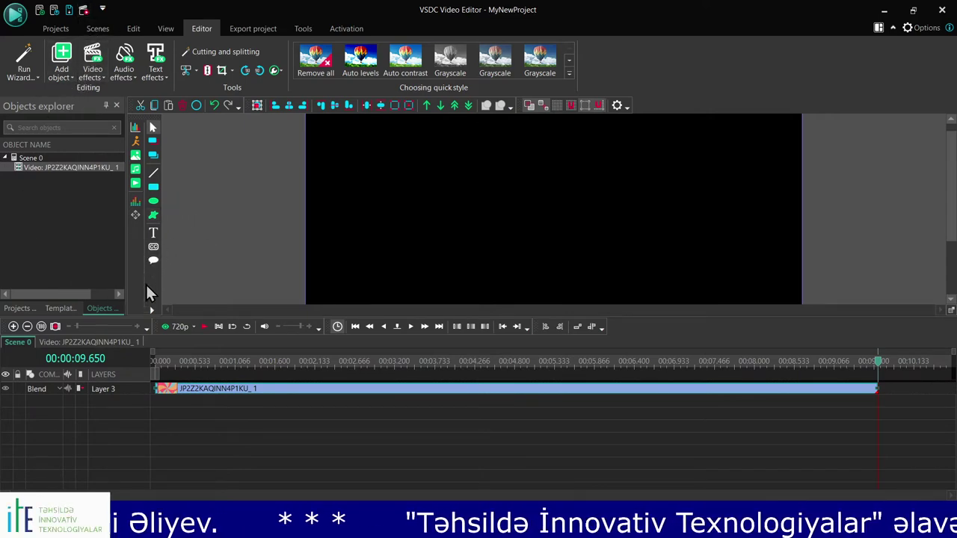
Add the audio Good for Nothing Safety - Twin Musicom.mp3 from Downloads on a new layer, starting from the cursor position
{"action": "left_click", "coordinate": [256, 206]}
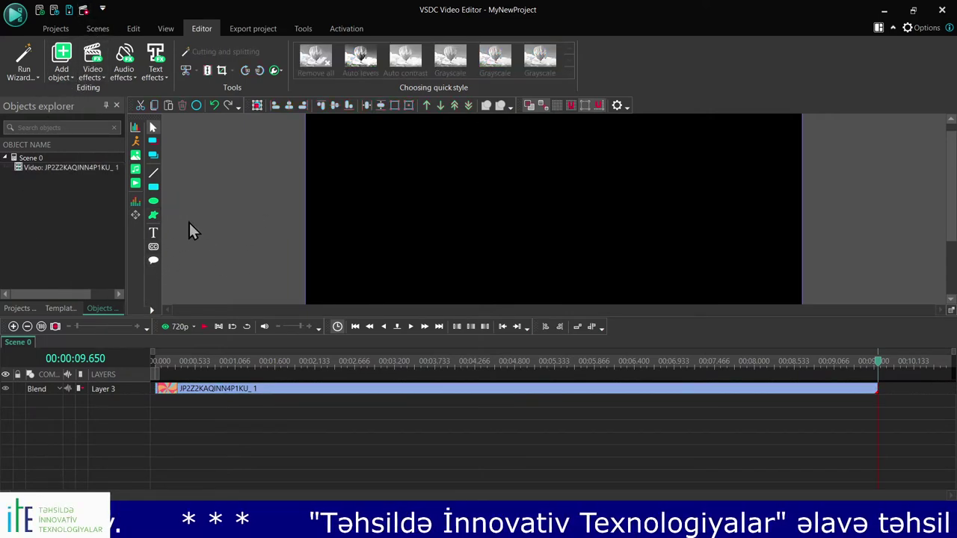
{"action": "left_click", "coordinate": [136, 183]}
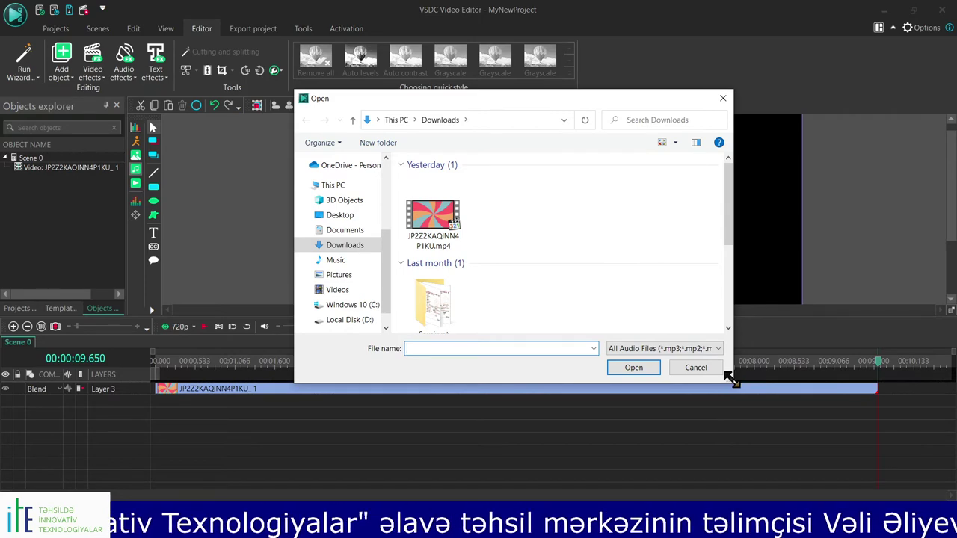
{"action": "left_click_drag", "start_coordinate": [727, 379], "coordinate": [889, 482]}
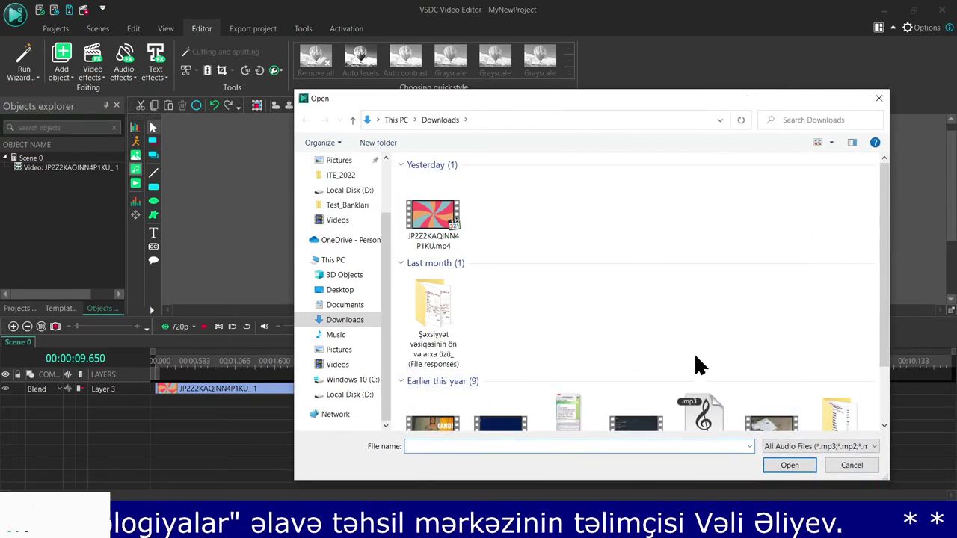
{"action": "left_click", "coordinate": [708, 416]}
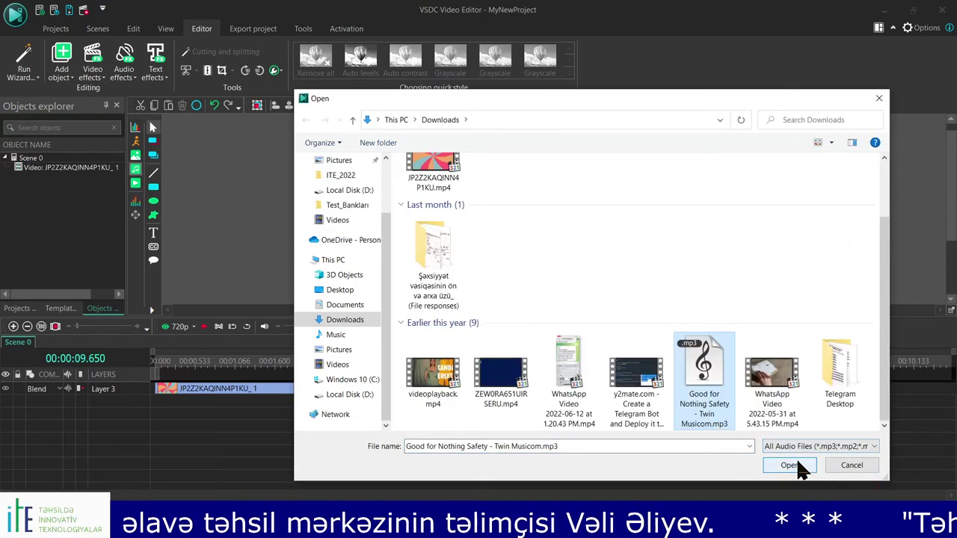
{"action": "left_click", "coordinate": [789, 465]}
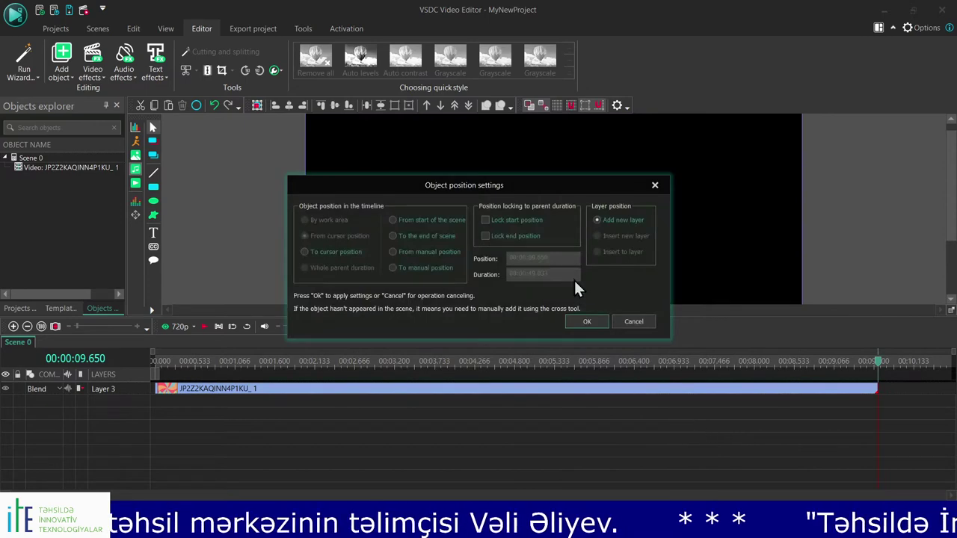
{"action": "left_click", "coordinate": [584, 322]}
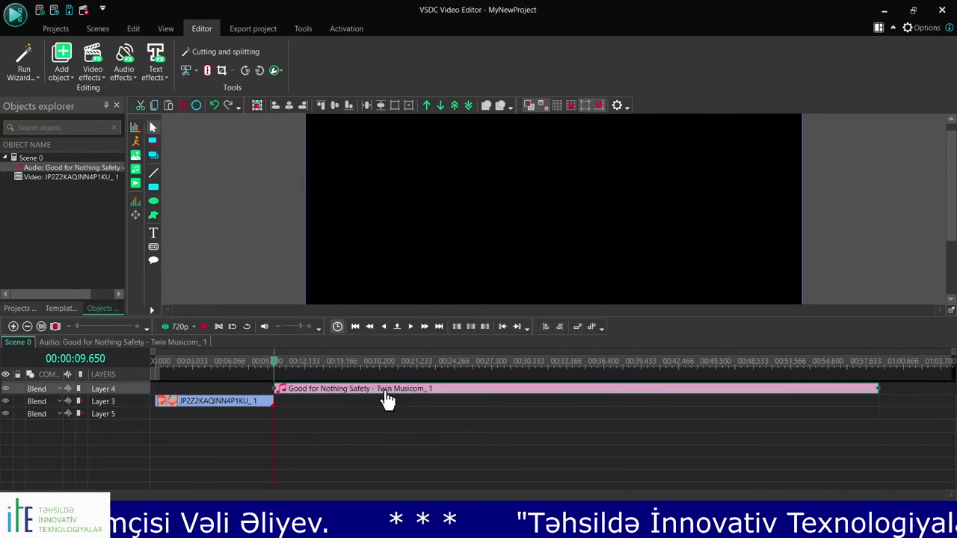
Move the audio clip to its own layer beneath the video so that it starts at the beginning of the scene
{"action": "left_click_drag", "start_coordinate": [387, 399], "coordinate": [276, 444]}
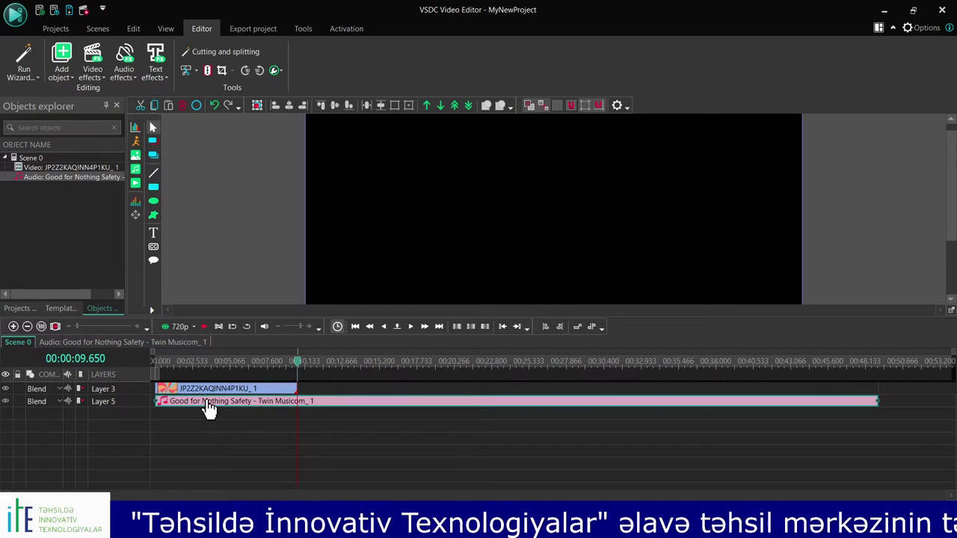
{"action": "left_click_drag", "start_coordinate": [342, 410], "coordinate": [369, 389]}
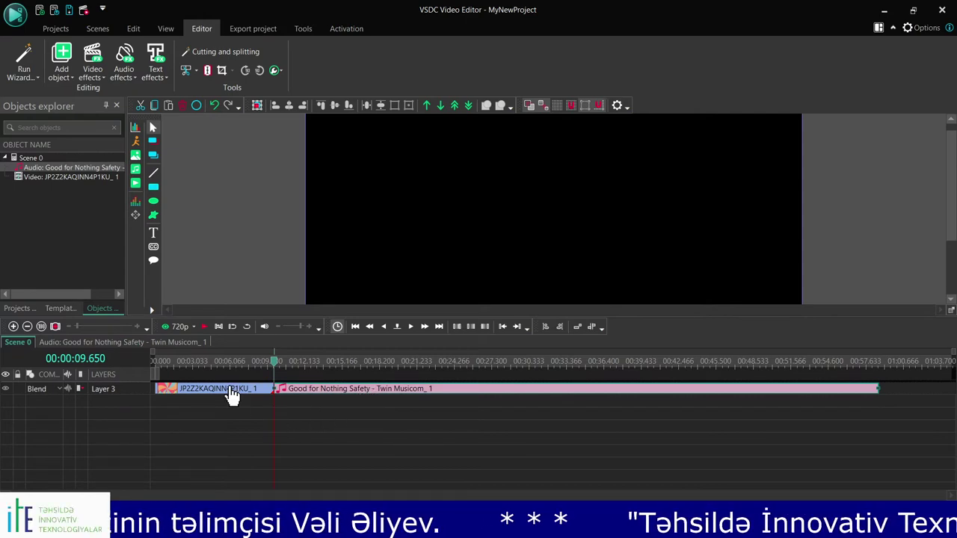
{"action": "left_click_drag", "start_coordinate": [373, 394], "coordinate": [231, 404]}
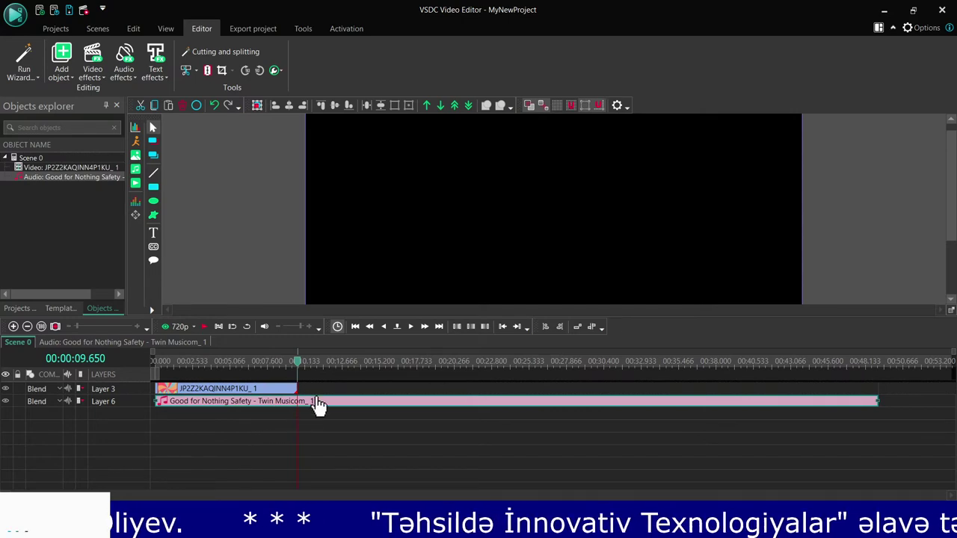
{"action": "mouse_move", "coordinate": [351, 408]}
{"action": "left_mouse_down"}
{"action": "mouse_move", "coordinate": [348, 393]}
{"action": "mouse_move", "coordinate": [346, 408]}
{"action": "left_mouse_up"}
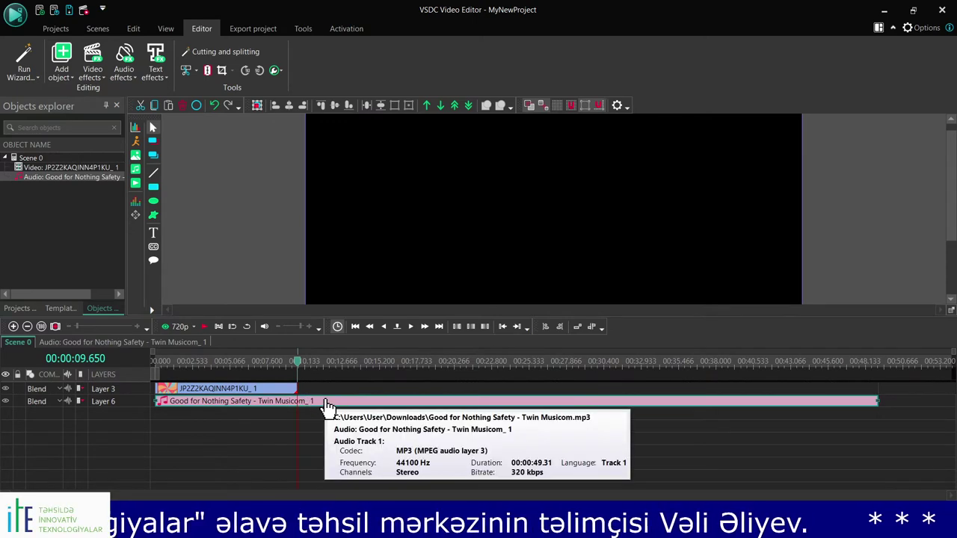
Split the audio at 00:00:09.650 and delete the part beyond the video's end, checking the result by playing the scene
{"action": "key", "text": "ctrl+k"}
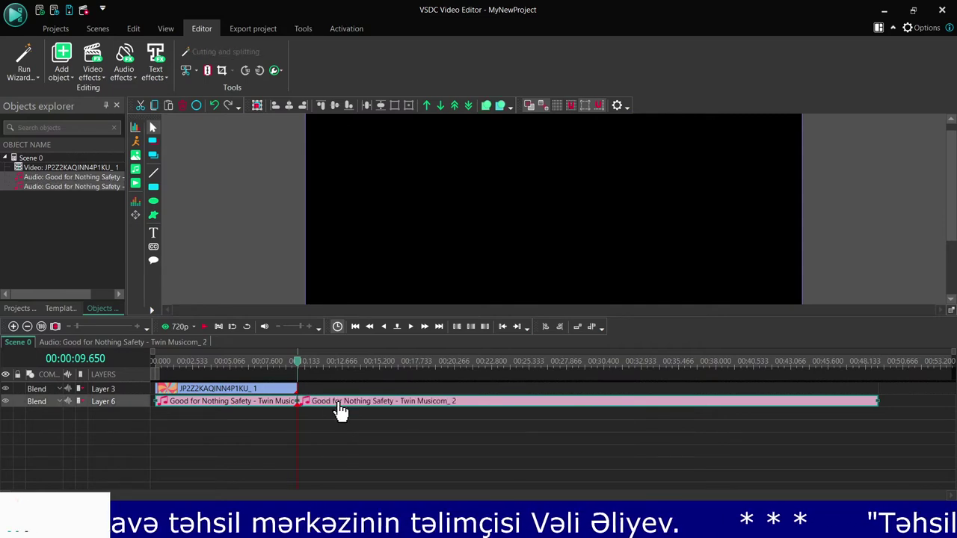
{"action": "left_click", "coordinate": [358, 436]}
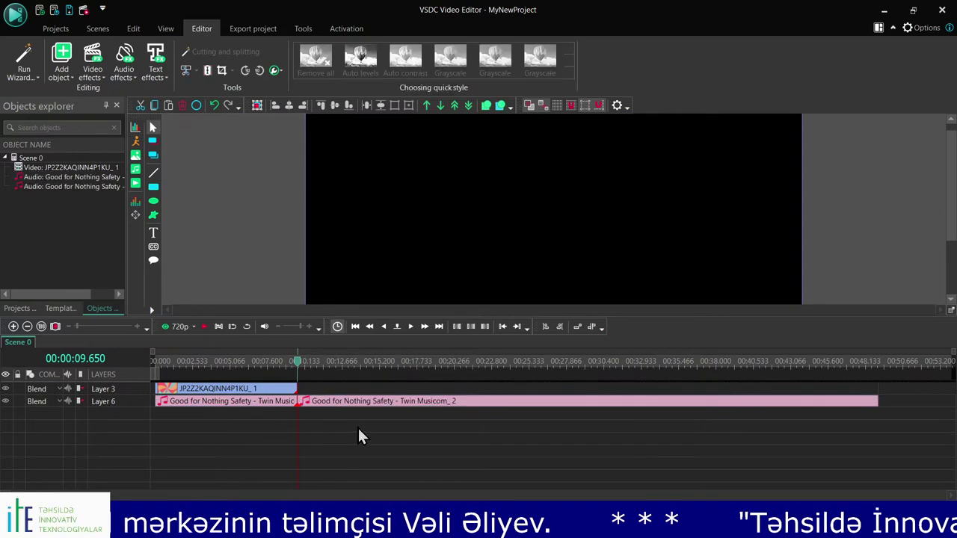
{"action": "left_click", "coordinate": [282, 393]}
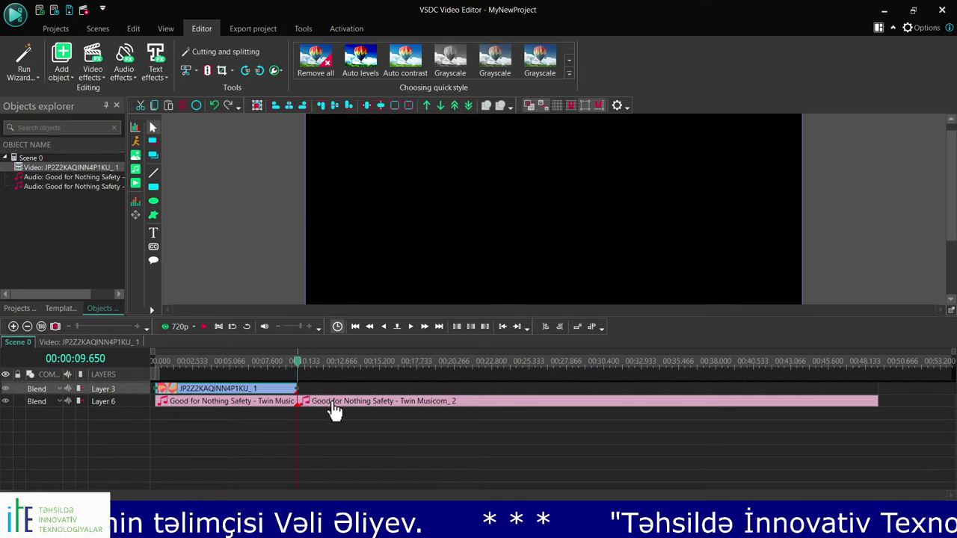
{"action": "left_click_drag", "start_coordinate": [335, 409], "coordinate": [446, 434]}
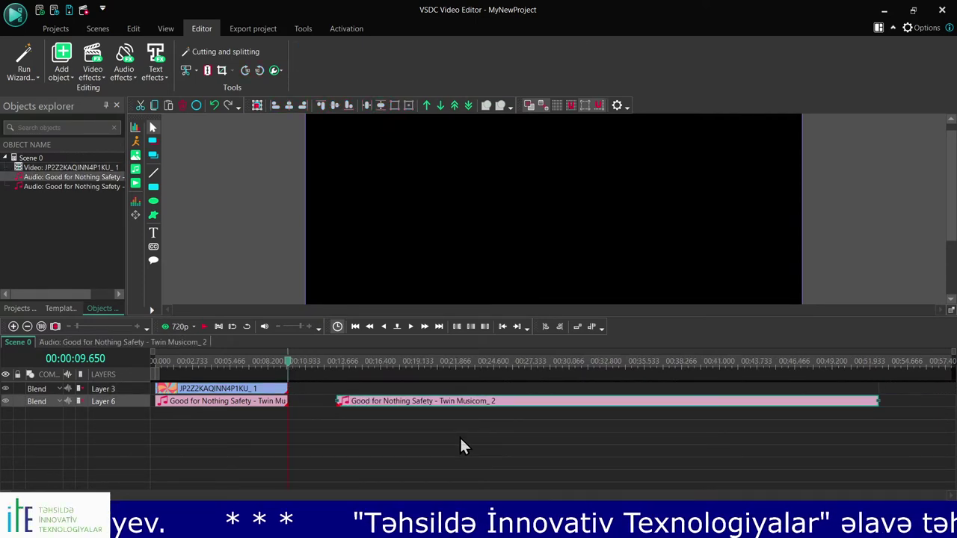
{"action": "key", "text": "Delete"}
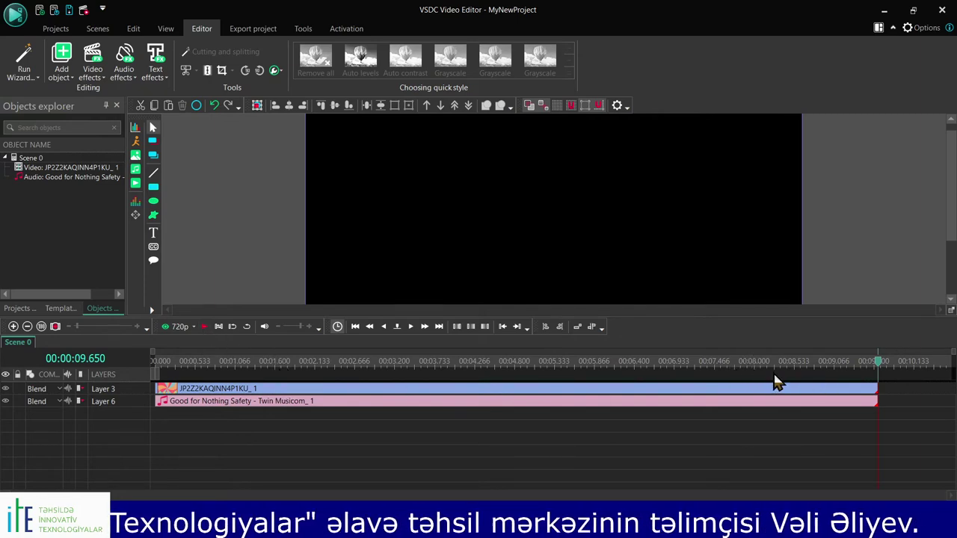
{"action": "key", "text": "space"}
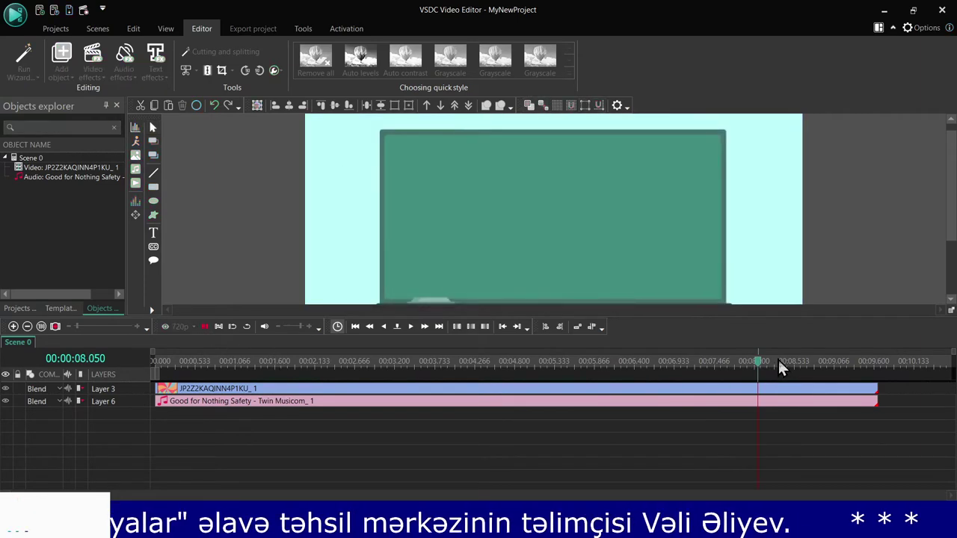
{"action": "key", "text": "space"}
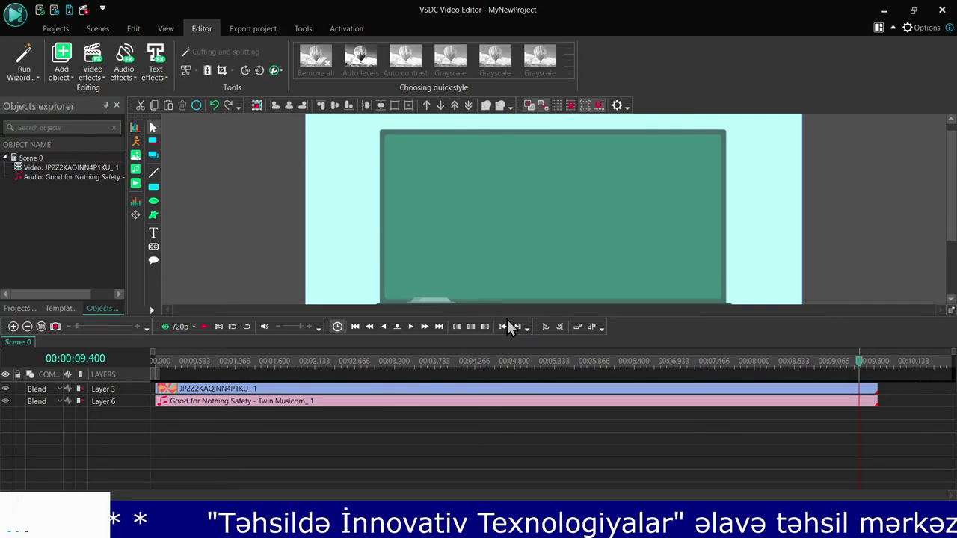
Enlarge the preview area and crop the video's bottom edge to 852x411, cutting off the strip with the Animaker watermark
{"action": "left_click_drag", "start_coordinate": [508, 316], "coordinate": [514, 453]}
{"action": "left_click", "coordinate": [390, 271]}
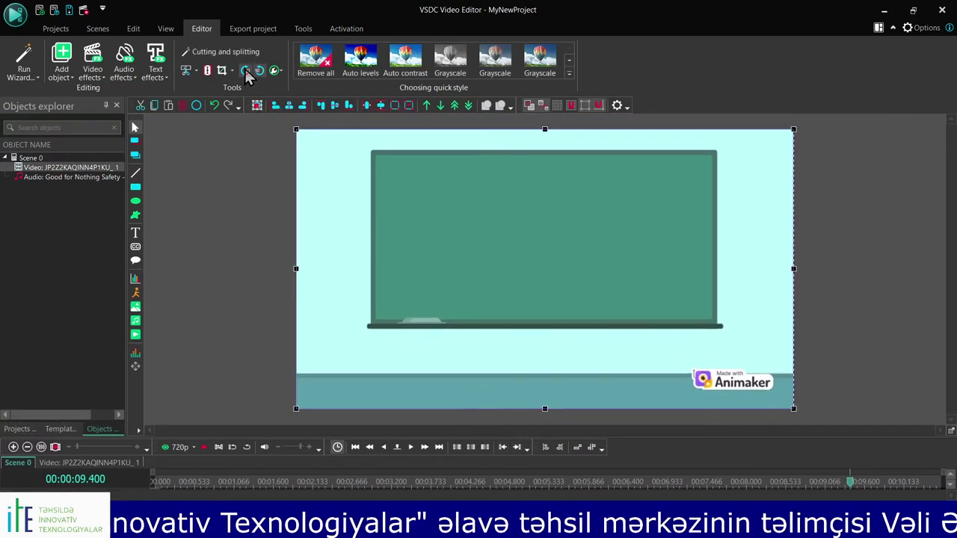
{"action": "left_click", "coordinate": [222, 71]}
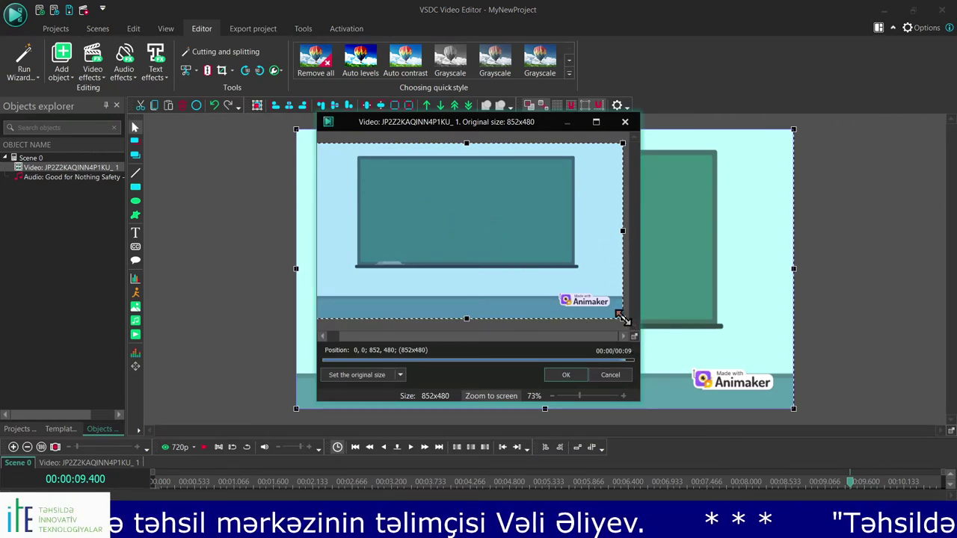
{"action": "left_click_drag", "start_coordinate": [621, 318], "coordinate": [620, 294]}
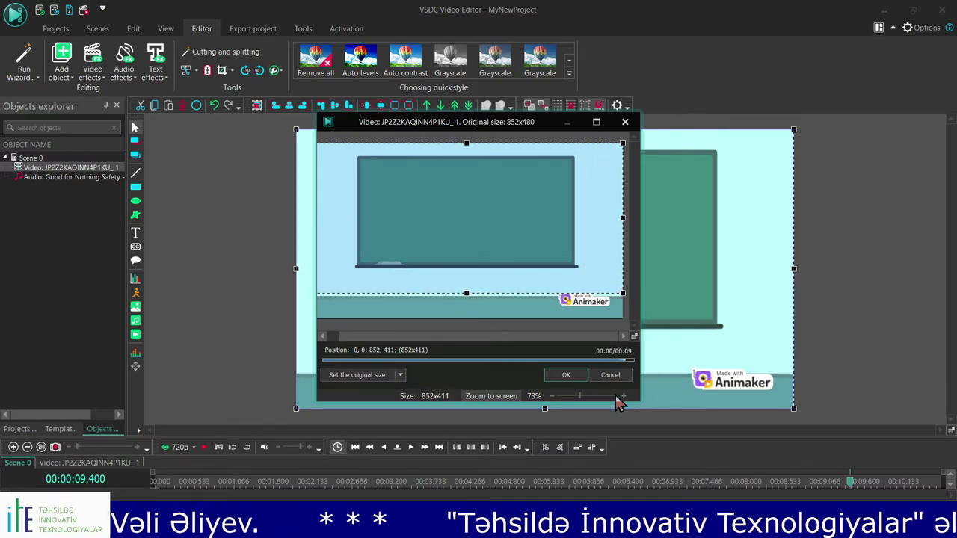
{"action": "left_click", "coordinate": [576, 372]}
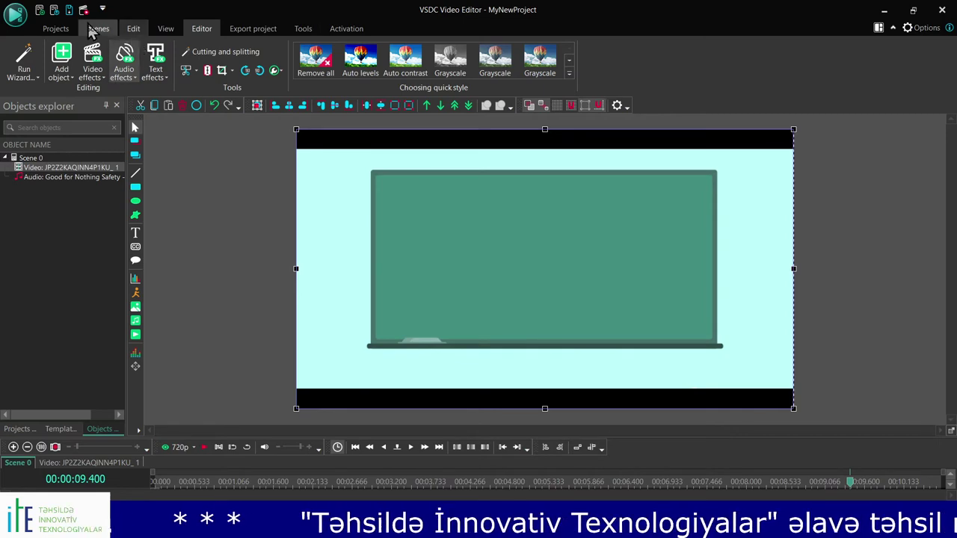
Export the project to MKV format, continuing without the premium features
{"action": "left_click", "coordinate": [62, 32]}
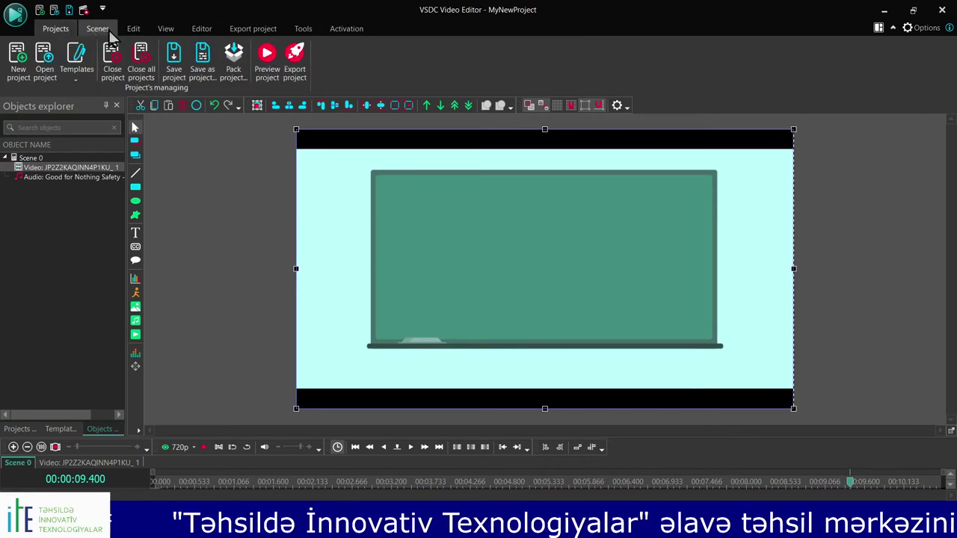
{"action": "left_click", "coordinate": [295, 61]}
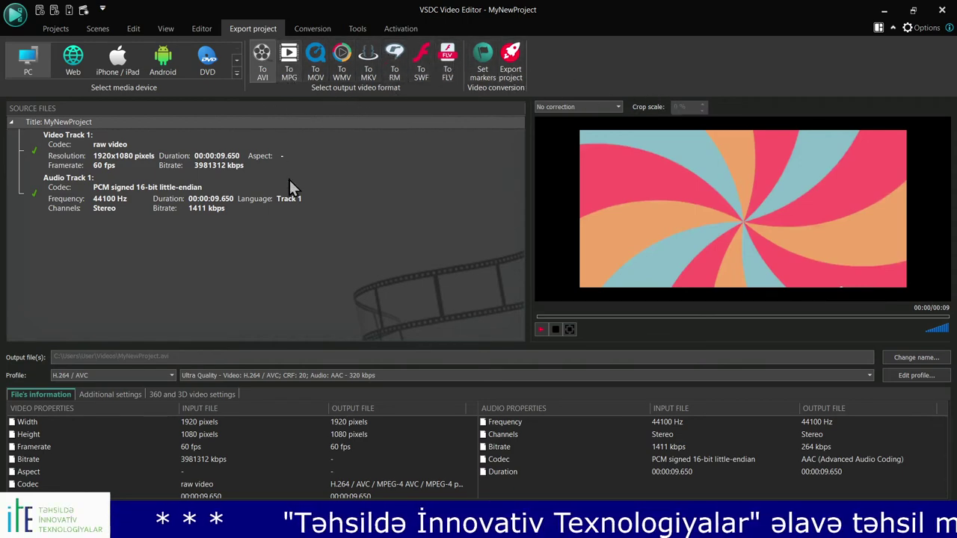
{"action": "left_click", "coordinate": [367, 64]}
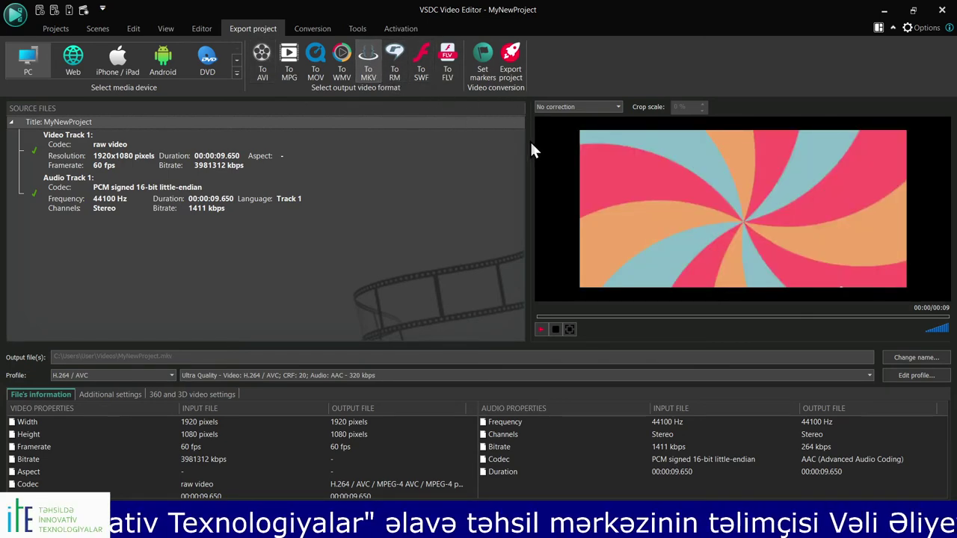
{"action": "left_click", "coordinate": [511, 60]}
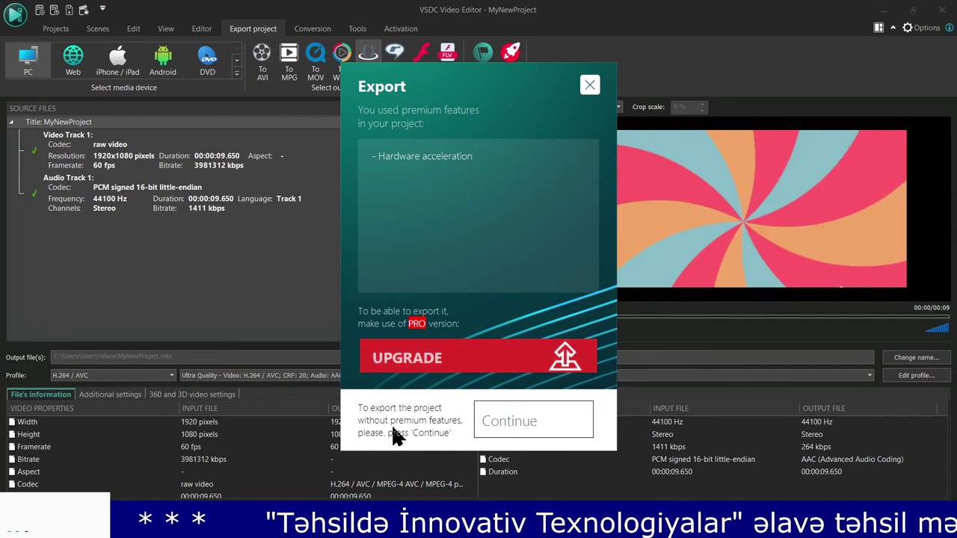
{"action": "left_click", "coordinate": [530, 432]}
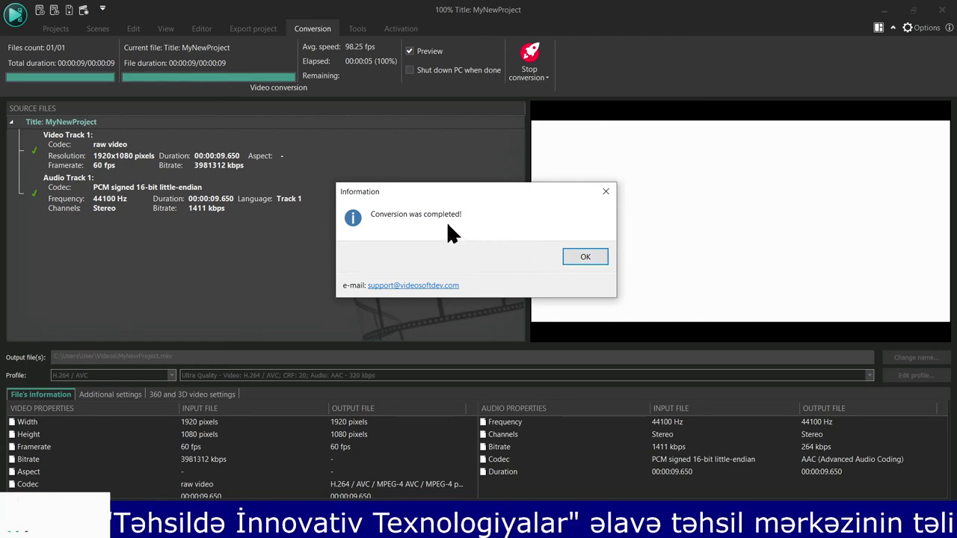
{"action": "left_click", "coordinate": [585, 255]}
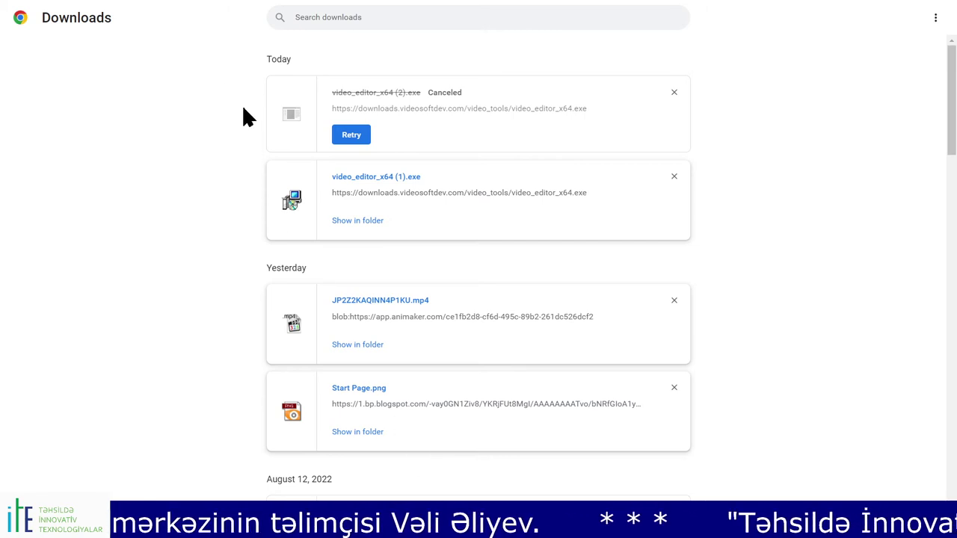
Switch to File Explorer, open the Videos folder and play the exported MyNewProject.mkv
{"action": "left_click", "coordinate": [352, 221]}
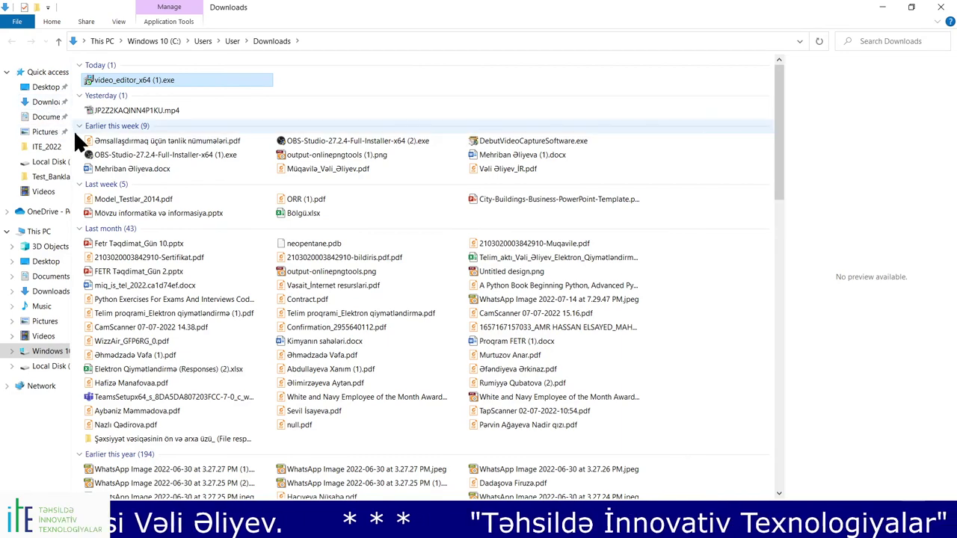
{"action": "left_click", "coordinate": [43, 192]}
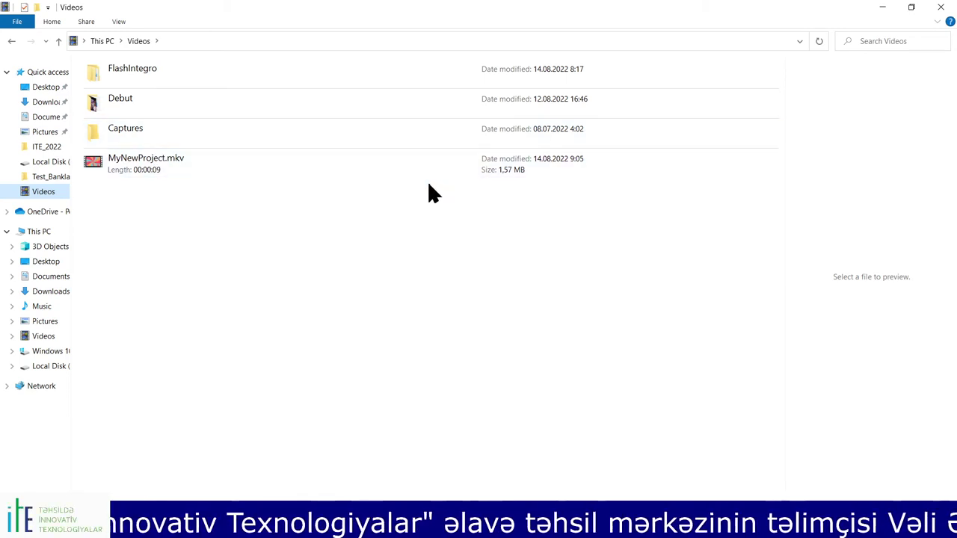
{"action": "left_click", "coordinate": [324, 168]}
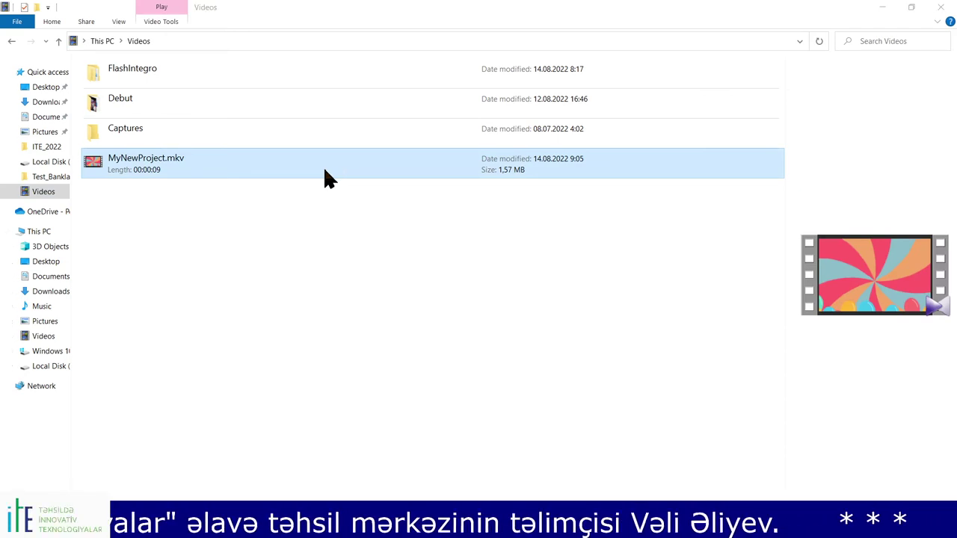
{"action": "double_click", "coordinate": [324, 168]}
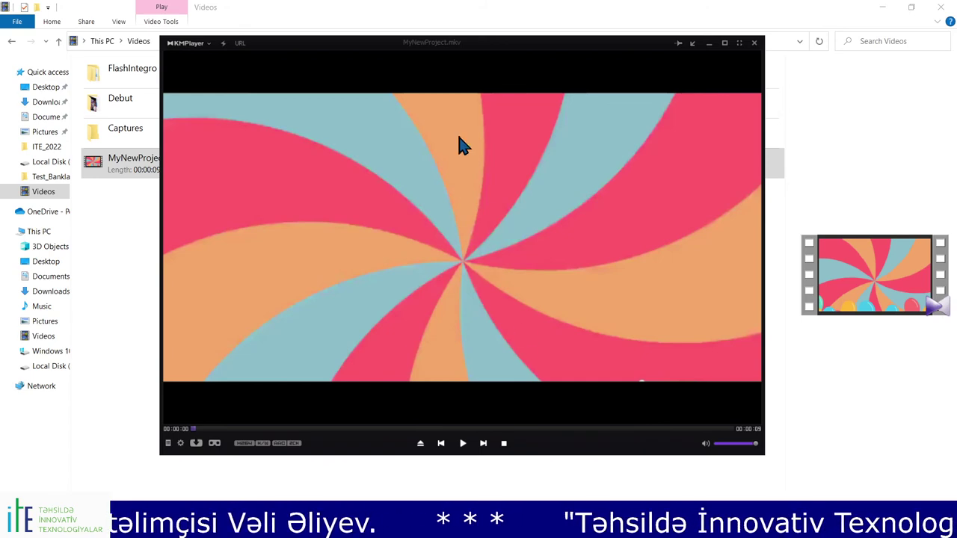
{"action": "left_click", "coordinate": [754, 42]}
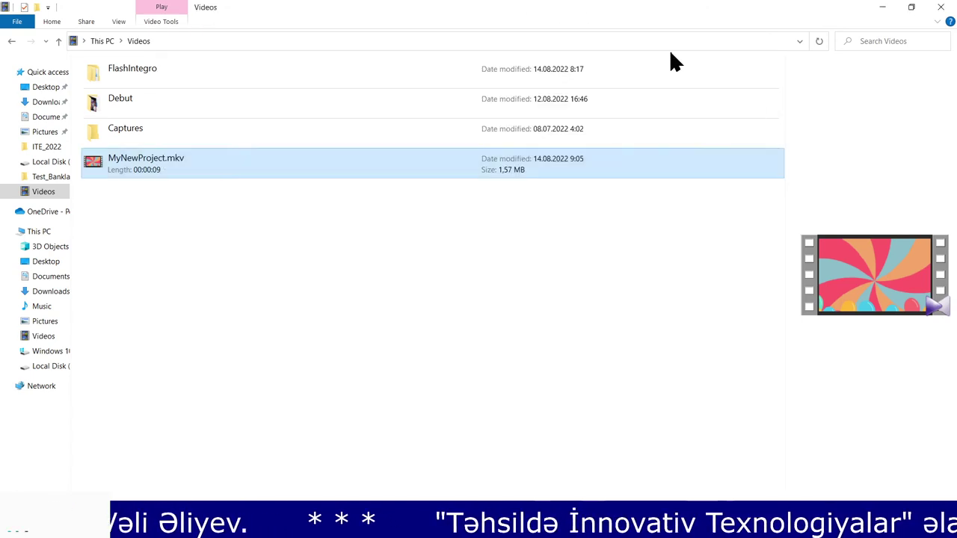
Check the file properties of MyNewProject.mkv and bring up the folder's view options
{"action": "right_click", "coordinate": [209, 163]}
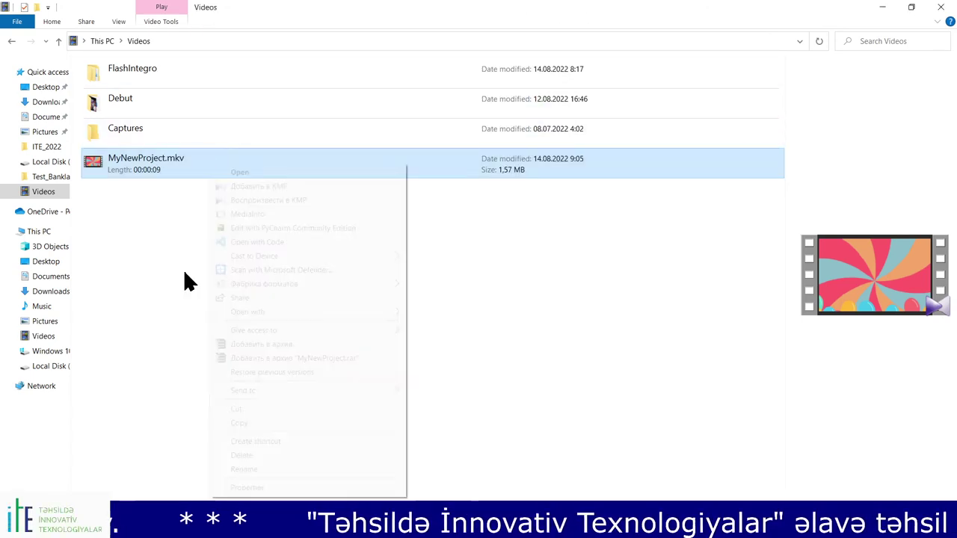
{"action": "left_click", "coordinate": [247, 488]}
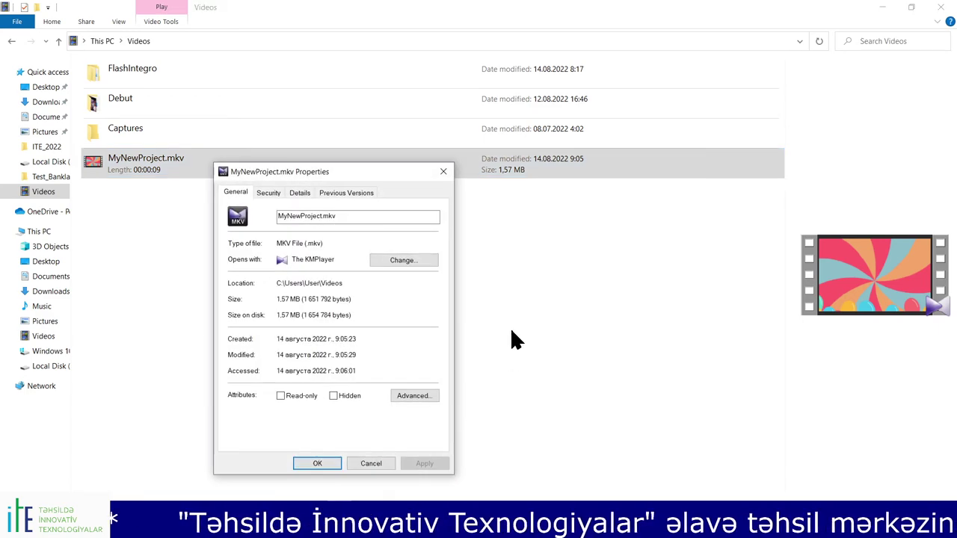
{"action": "left_click", "coordinate": [445, 171]}
{"action": "left_click", "coordinate": [119, 21]}
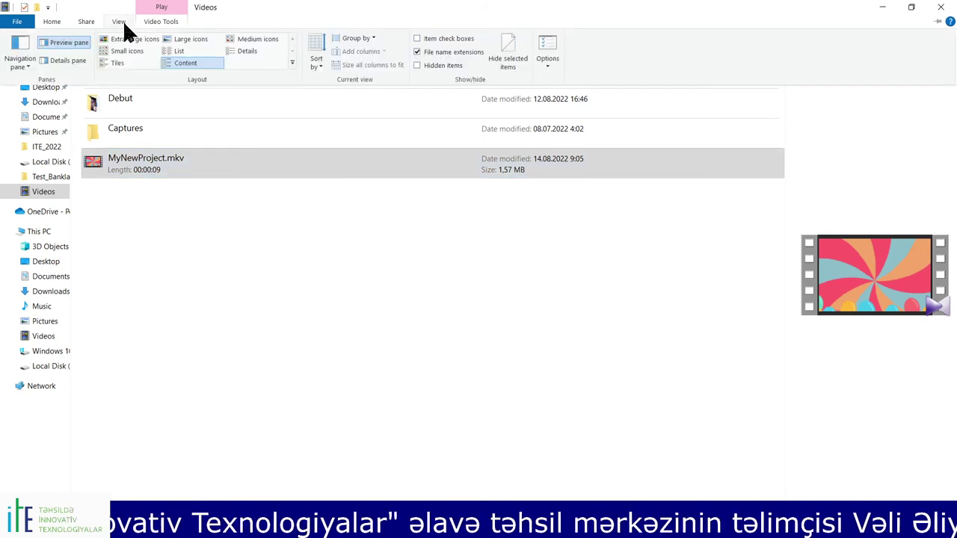
Show the details pane for MyNewProject.mkv in the Videos folder and widen it
{"action": "left_click", "coordinate": [65, 60]}
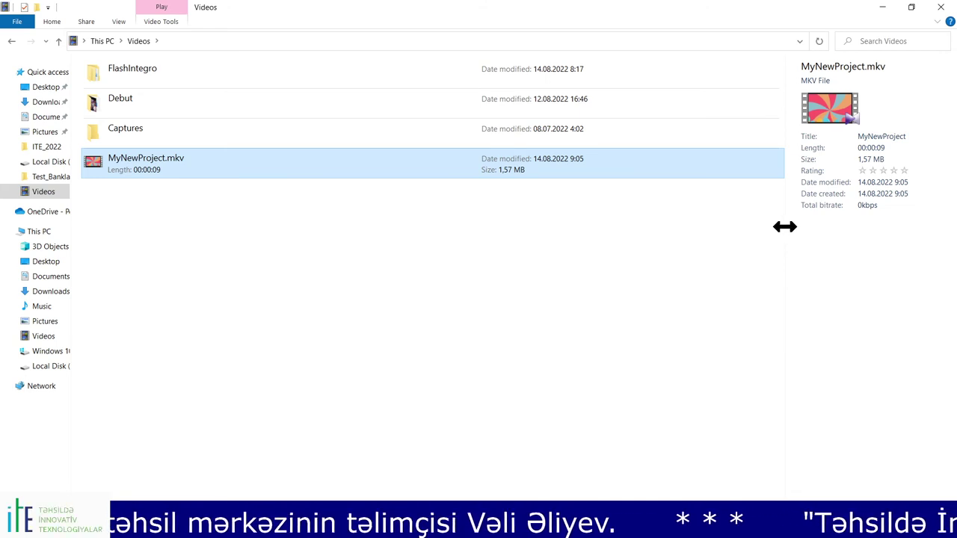
{"action": "left_click_drag", "start_coordinate": [784, 224], "coordinate": [683, 222]}
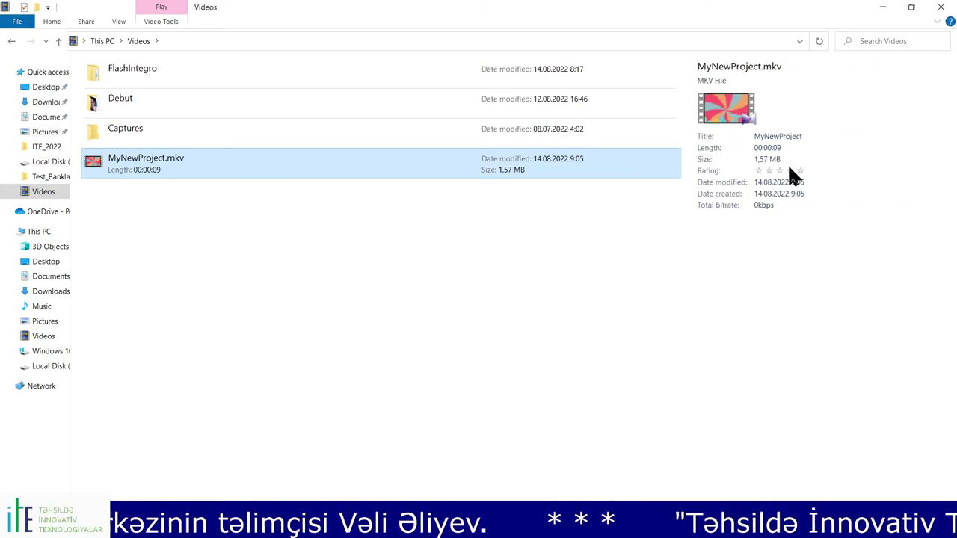
Examine the previous versions, details and security information in the file properties of MyNewProject.mkv, then close the properties
{"action": "right_click", "coordinate": [237, 167]}
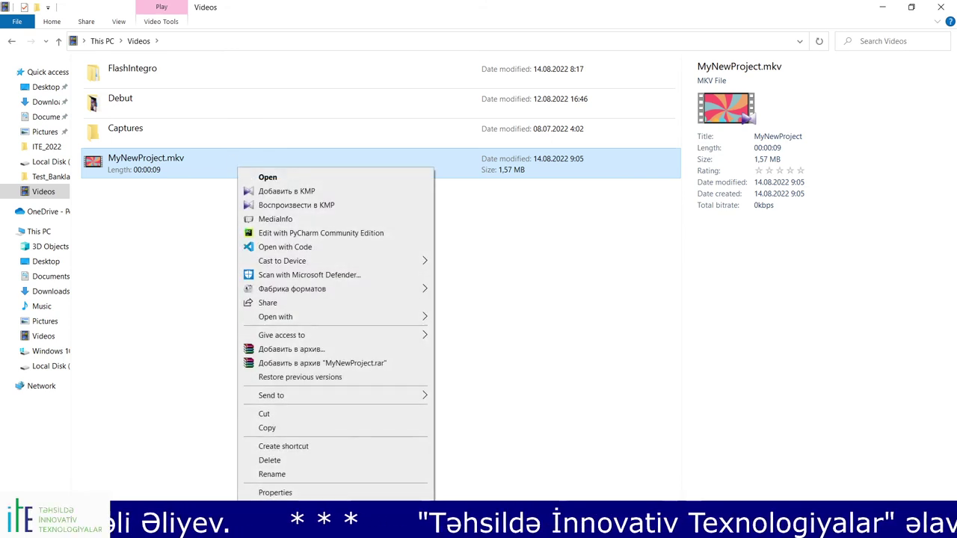
{"action": "left_click", "coordinate": [312, 496]}
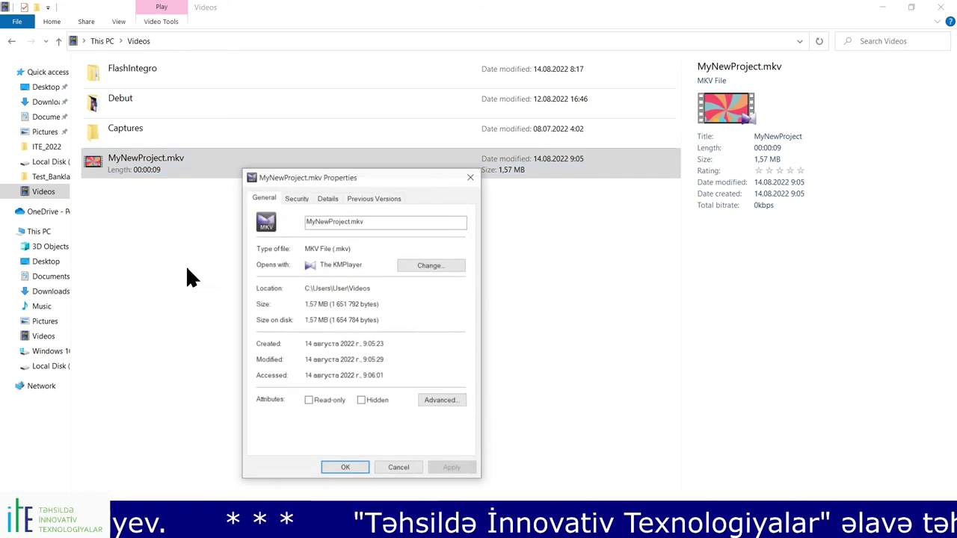
{"action": "left_click", "coordinate": [380, 199]}
{"action": "left_click", "coordinate": [329, 197]}
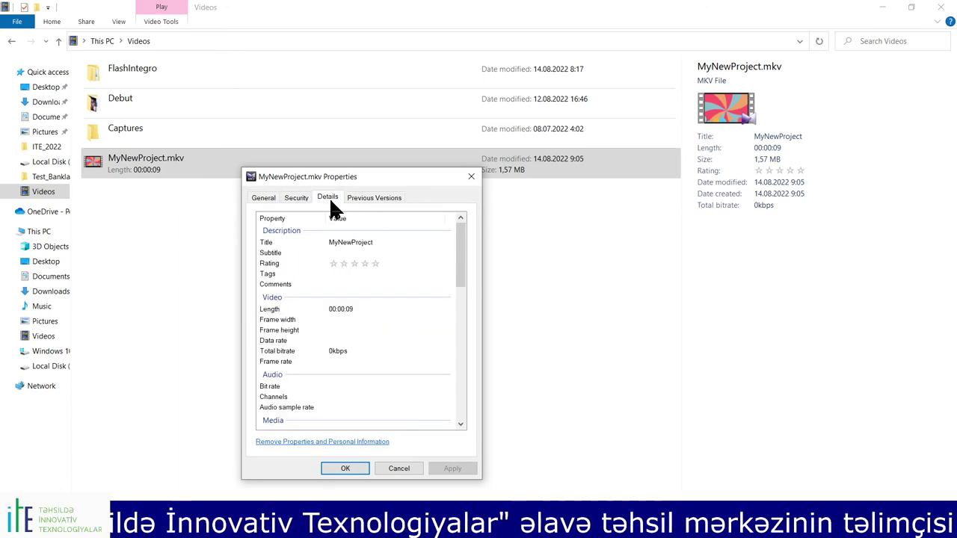
{"action": "left_click", "coordinate": [299, 196]}
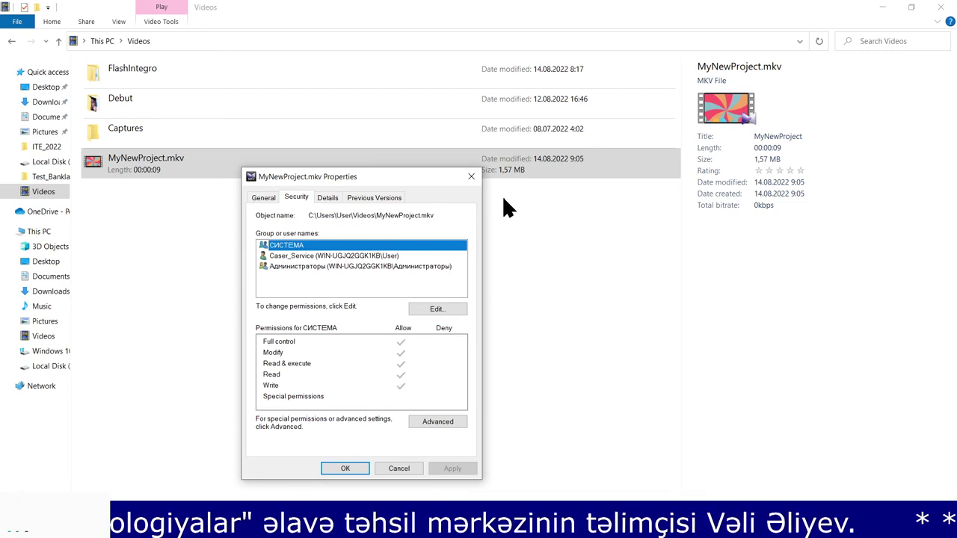
{"action": "left_click", "coordinate": [470, 177]}
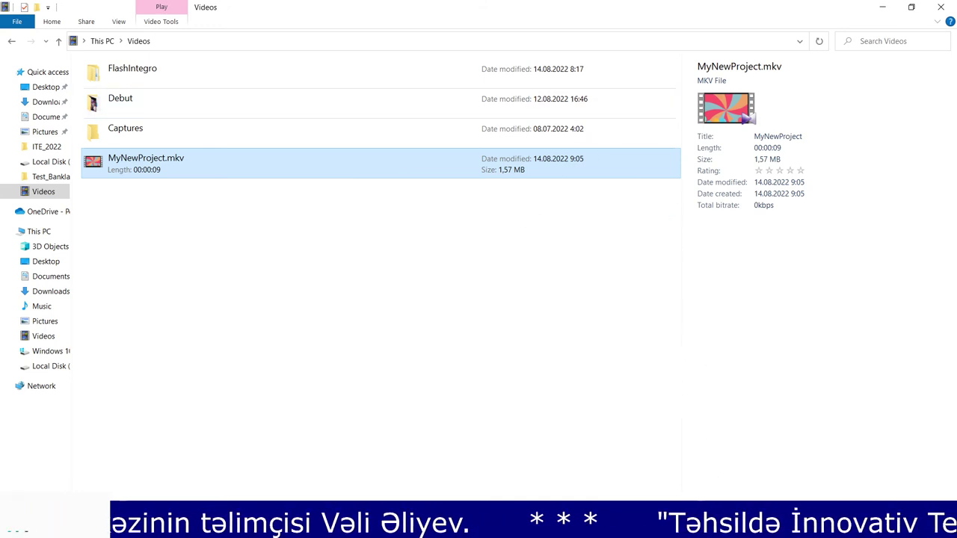
Switch back to VSDC Video Editor and select PC as the media device for the project export
{"action": "key", "text": "alt+Tab"}
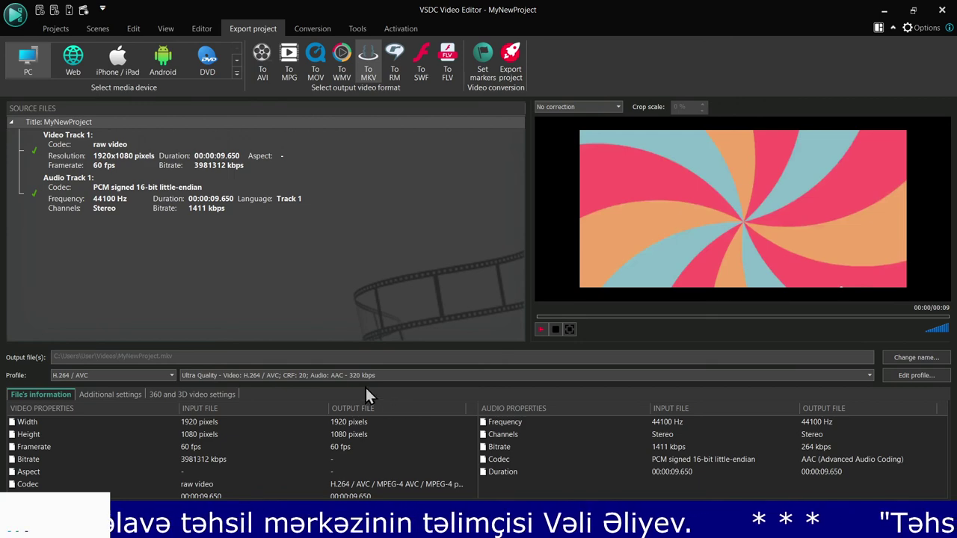
{"action": "left_click", "coordinate": [28, 63]}
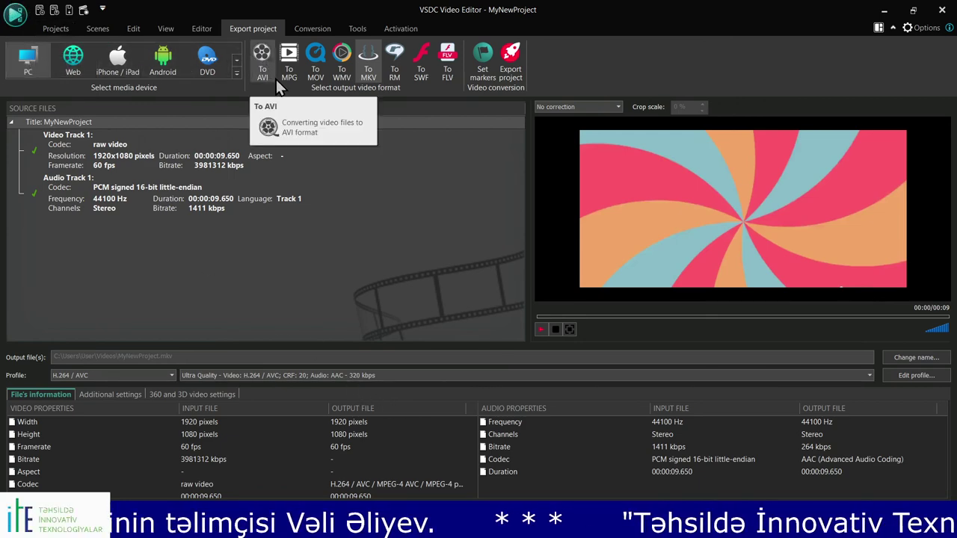